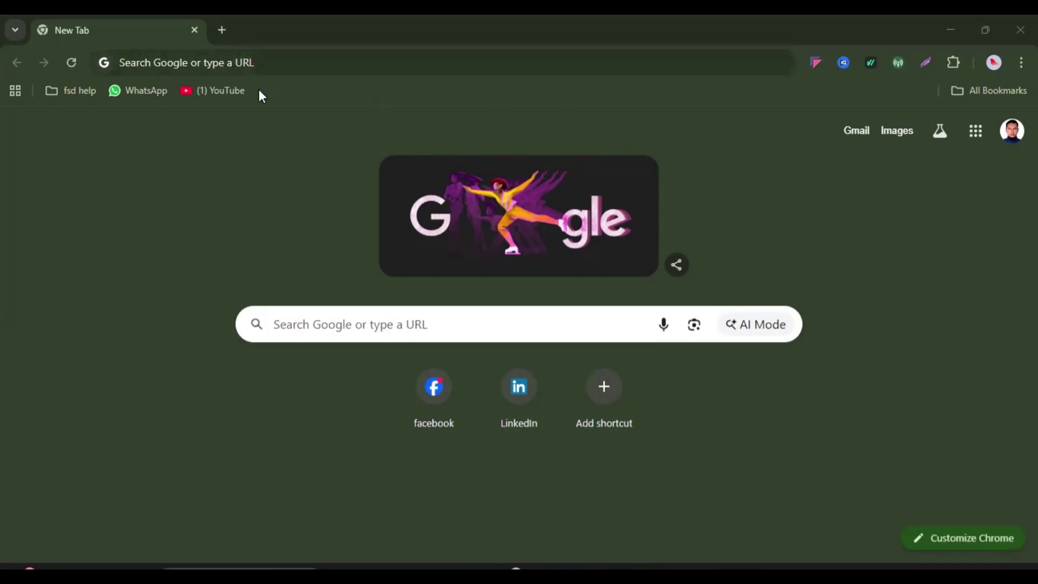
Search Google for AdMob and open the official Google AdMob website from the results.
{"action": "left_click", "coordinate": [262, 56]}
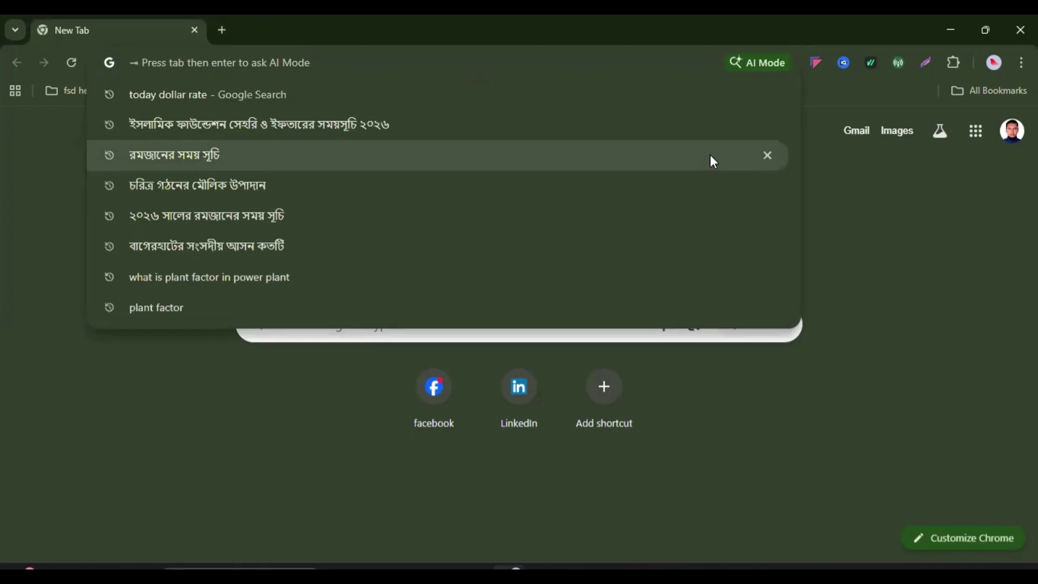
{"action": "type", "text": "adm"}
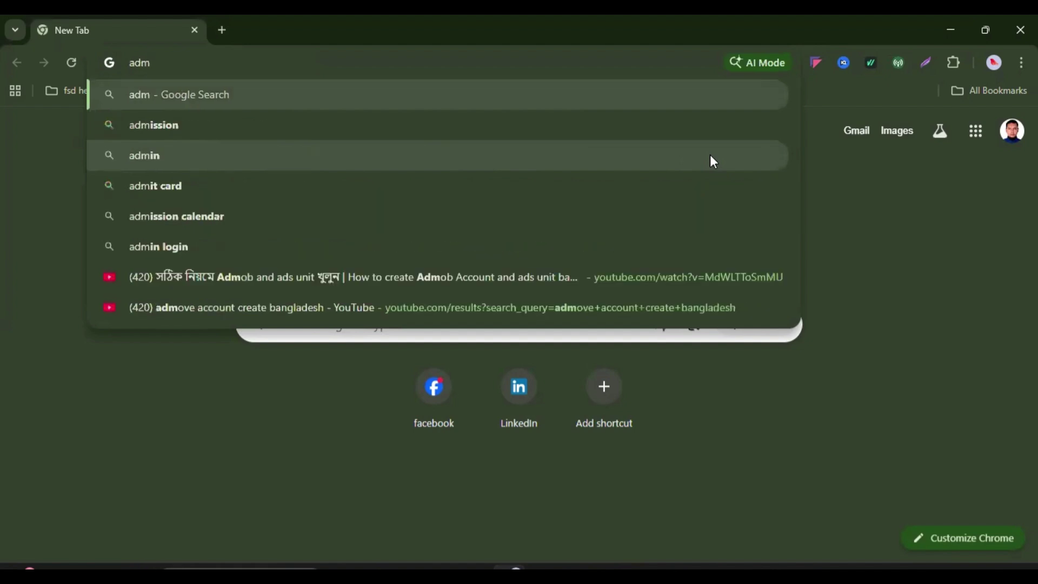
{"action": "type", "text": "ov"}
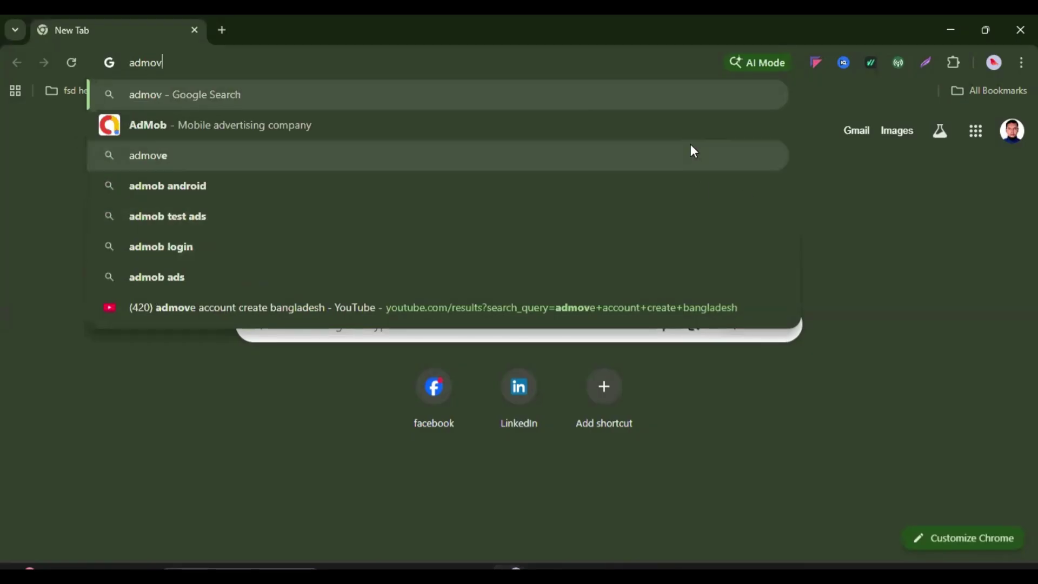
{"action": "left_click", "coordinate": [197, 124]}
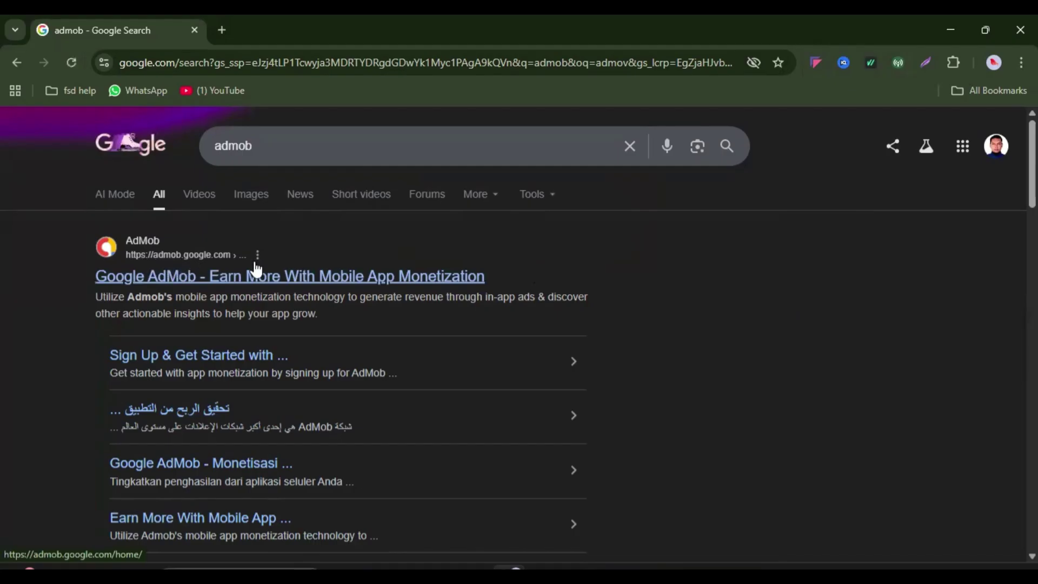
{"action": "left_click", "coordinate": [158, 279]}
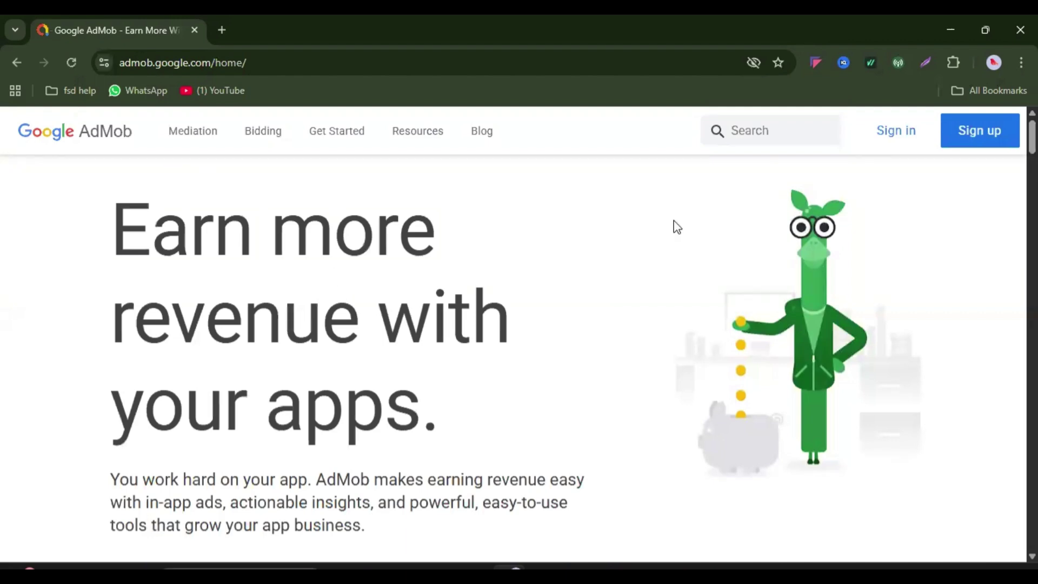
Look through the AdMob home page, including its mediation, bidding, earnings and app category sections.
{"action": "scroll", "coordinate": [662, 231], "scroll_direction": "down", "scroll_amount": 7}
{"action": "scroll", "coordinate": [561, 249], "scroll_direction": "up", "scroll_amount": 7}
{"action": "scroll", "coordinate": [383, 331], "scroll_direction": "down", "scroll_amount": 3}
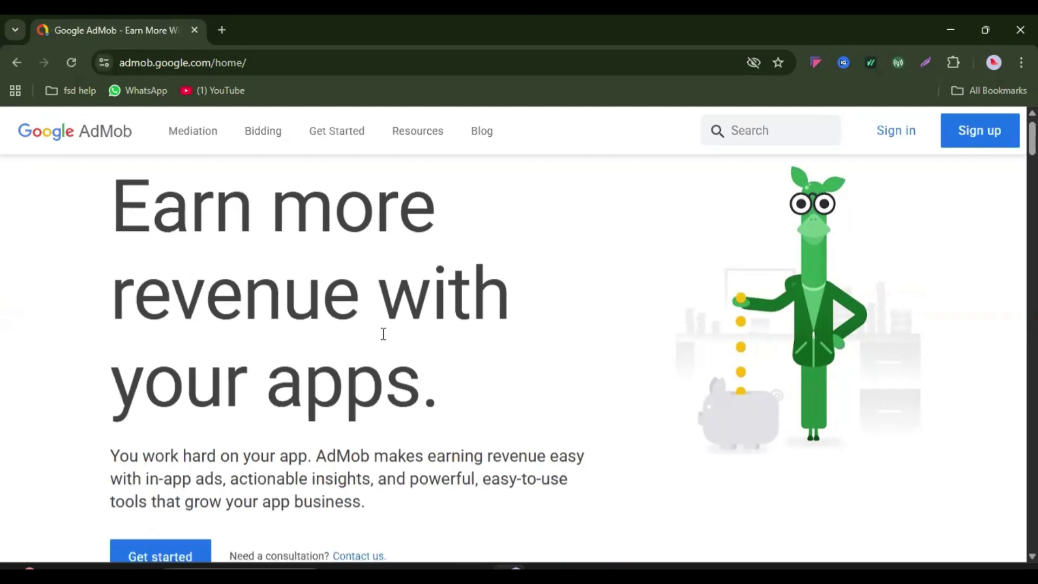
{"action": "scroll", "coordinate": [541, 256], "scroll_direction": "down", "scroll_amount": 1}
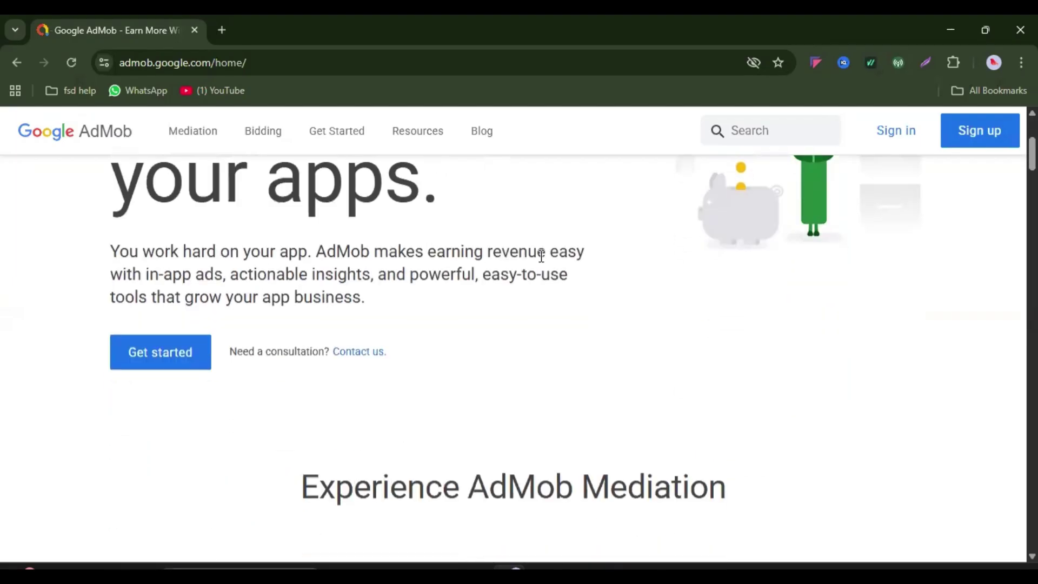
{"action": "scroll", "coordinate": [494, 270], "scroll_direction": "down", "scroll_amount": 1}
{"action": "scroll", "coordinate": [649, 262], "scroll_direction": "up", "scroll_amount": 2}
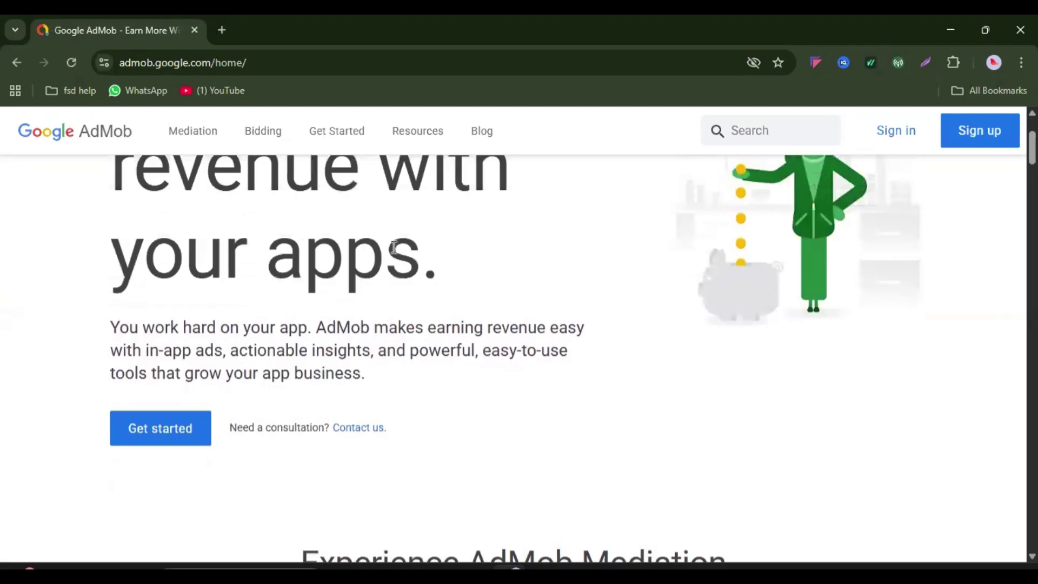
{"action": "scroll", "coordinate": [488, 259], "scroll_direction": "up", "scroll_amount": 1}
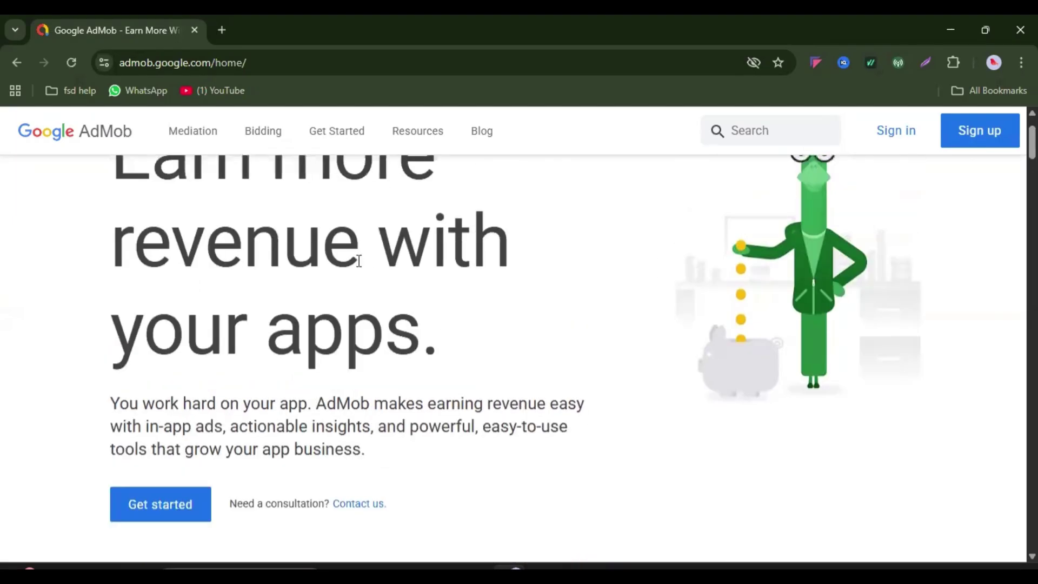
{"action": "scroll", "coordinate": [322, 238], "scroll_direction": "down", "scroll_amount": 8}
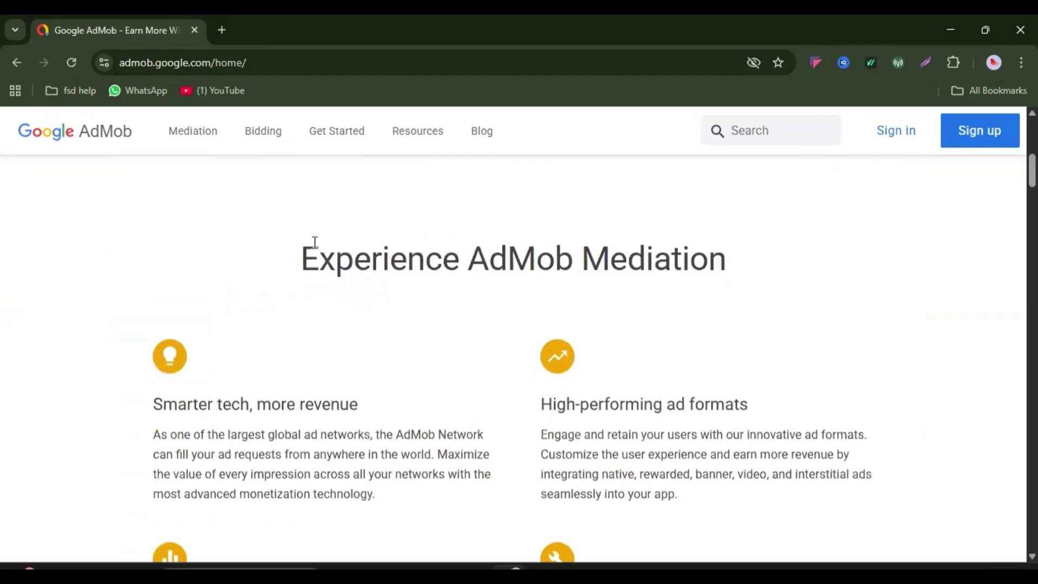
{"action": "scroll", "coordinate": [316, 242], "scroll_direction": "down", "scroll_amount": 10}
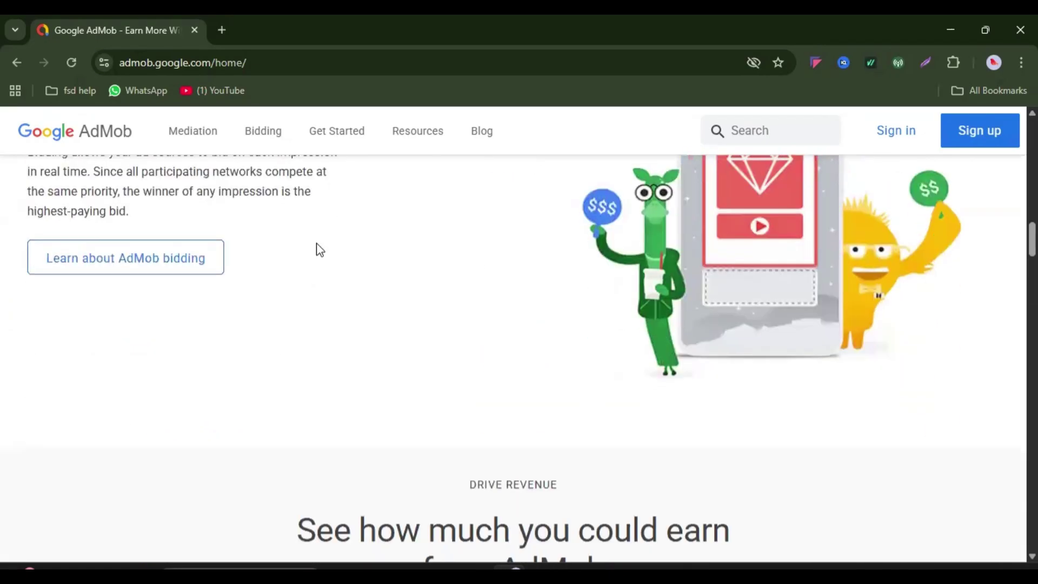
{"action": "scroll", "coordinate": [319, 248], "scroll_direction": "down", "scroll_amount": 14}
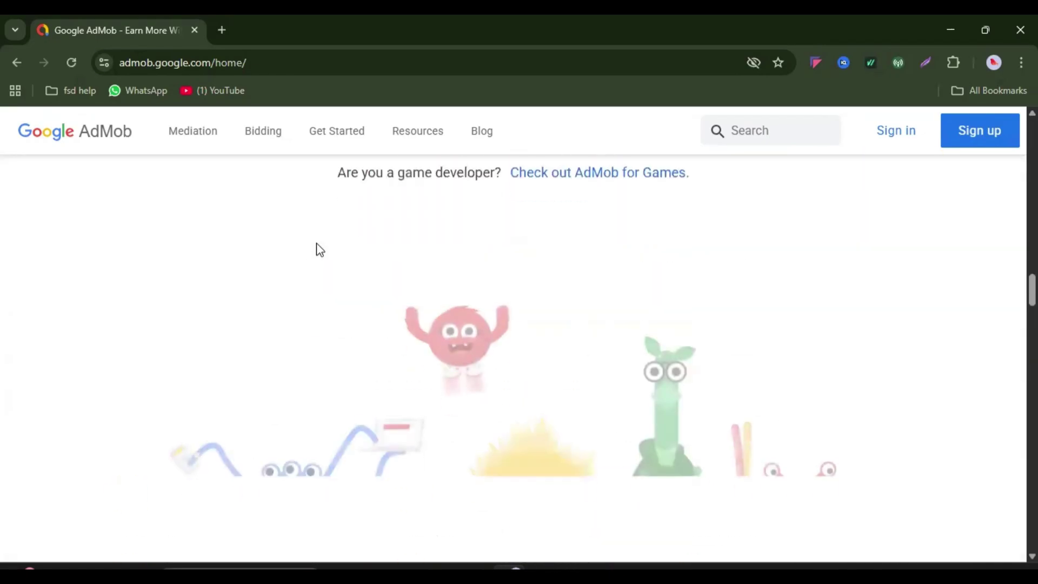
{"action": "scroll", "coordinate": [320, 248], "scroll_direction": "down", "scroll_amount": 5}
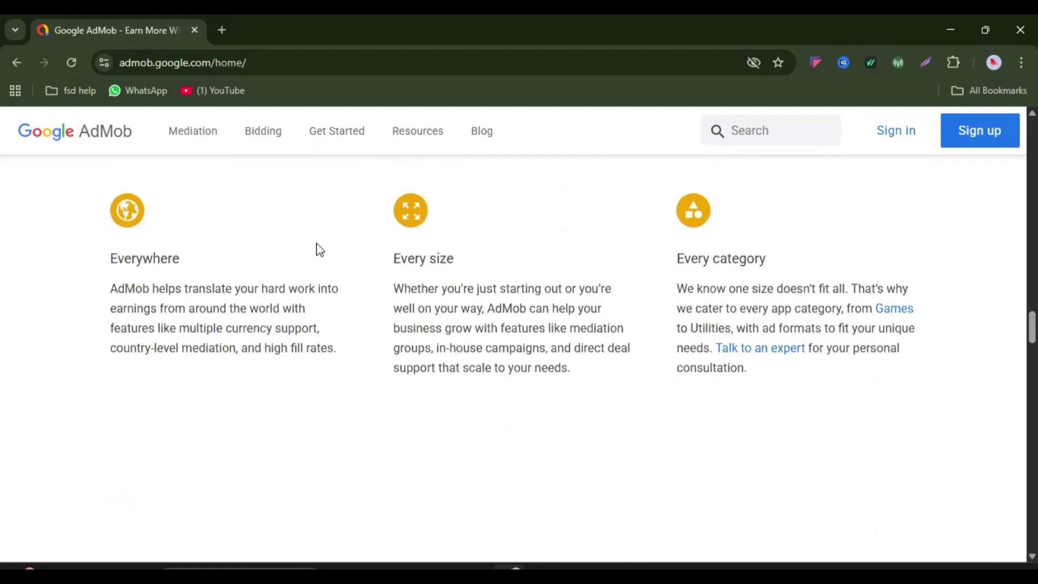
{"action": "scroll", "coordinate": [320, 249], "scroll_direction": "down", "scroll_amount": 4}
{"action": "scroll", "coordinate": [320, 250], "scroll_direction": "down", "scroll_amount": 4}
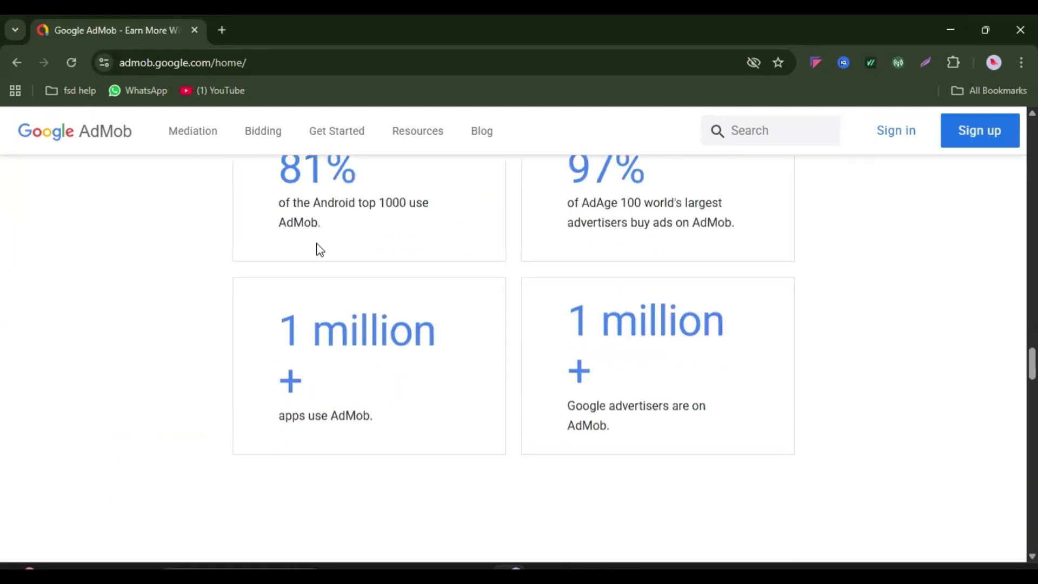
{"action": "scroll", "coordinate": [320, 249], "scroll_direction": "up", "scroll_amount": 15}
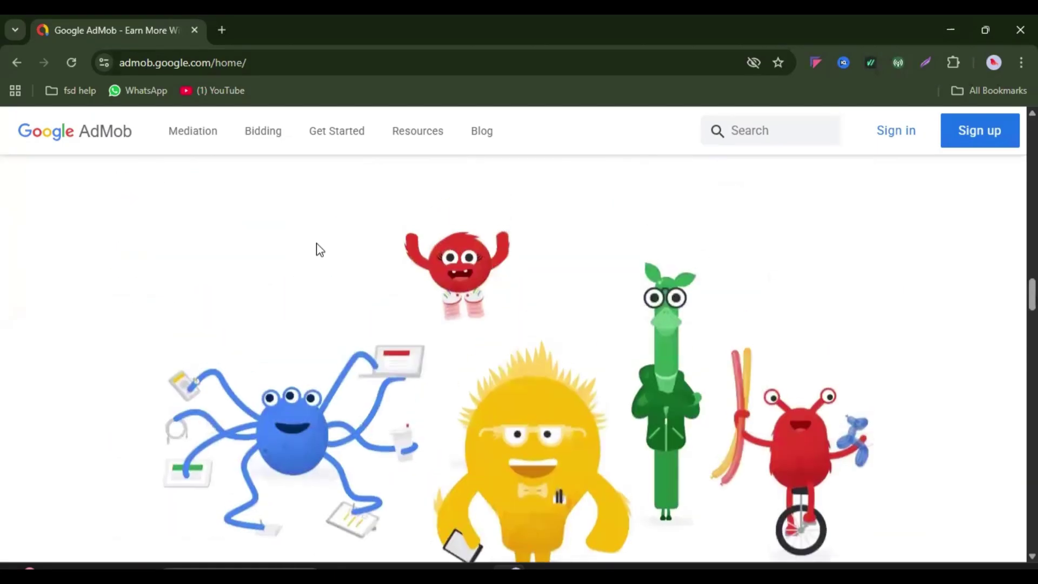
{"action": "scroll", "coordinate": [317, 244], "scroll_direction": "up", "scroll_amount": 15}
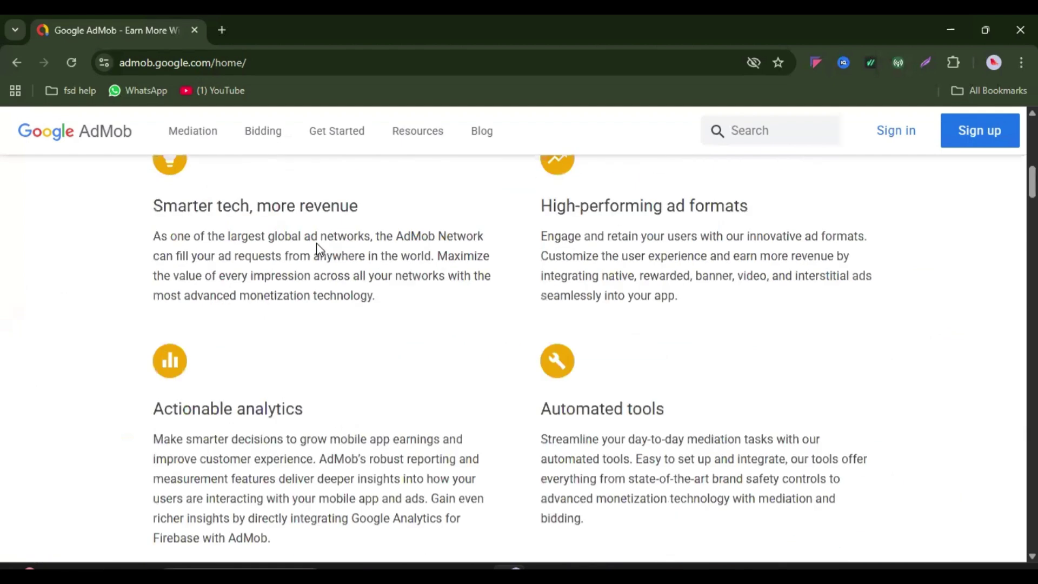
{"action": "scroll", "coordinate": [318, 246], "scroll_direction": "up", "scroll_amount": 2}
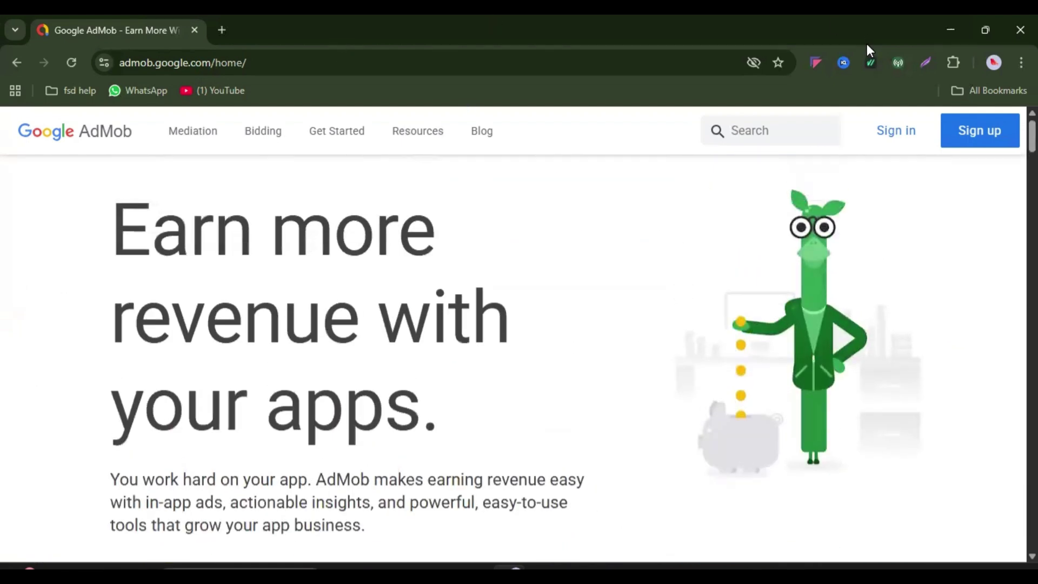
Start the AdMob sign-up and opt in to customized help and performance suggestions.
{"action": "left_click", "coordinate": [981, 137]}
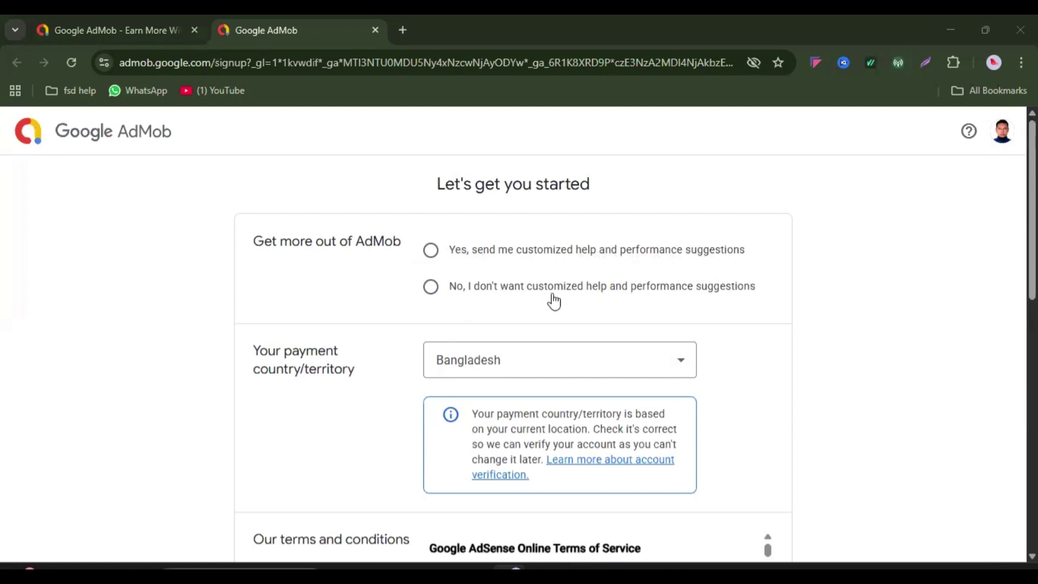
{"action": "left_click", "coordinate": [431, 252]}
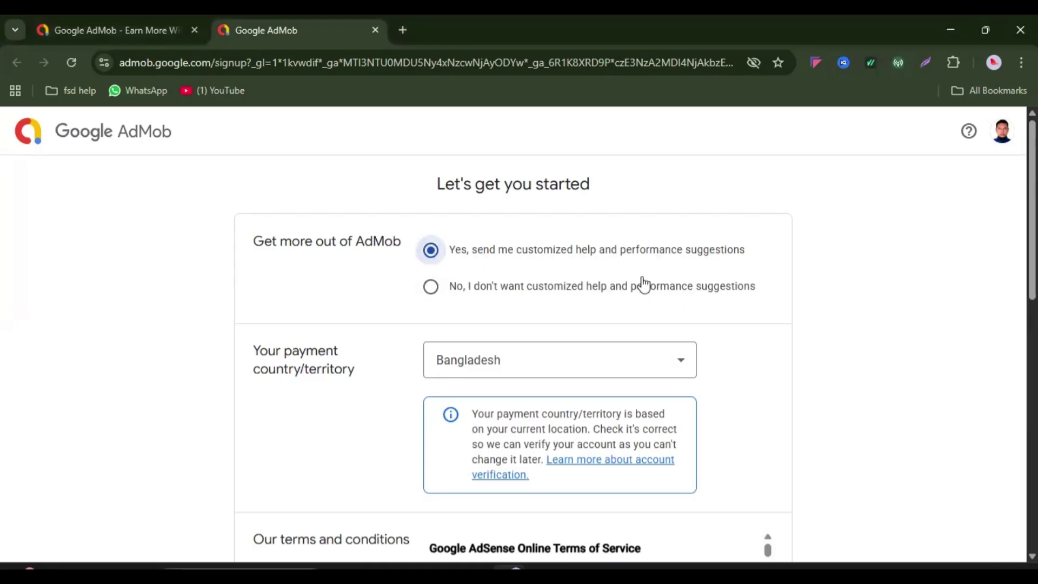
Review the payment country/territory setting and read through the Google AdSense Online Terms of Service on the sign-up form.
{"action": "scroll", "coordinate": [642, 270], "scroll_direction": "down", "scroll_amount": 1}
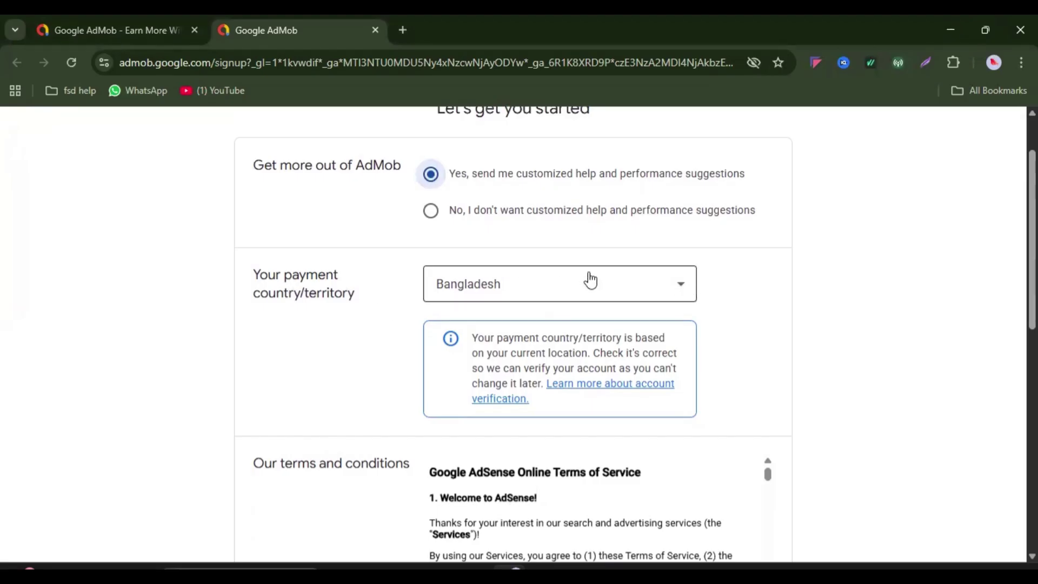
{"action": "scroll", "coordinate": [589, 275], "scroll_direction": "down", "scroll_amount": 2}
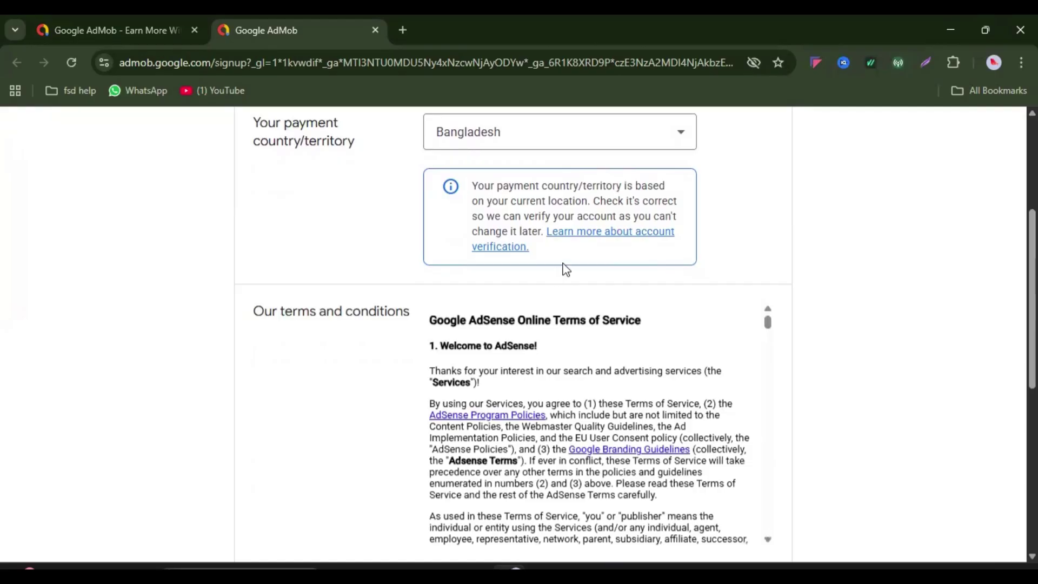
{"action": "scroll", "coordinate": [576, 268], "scroll_direction": "down", "scroll_amount": 1}
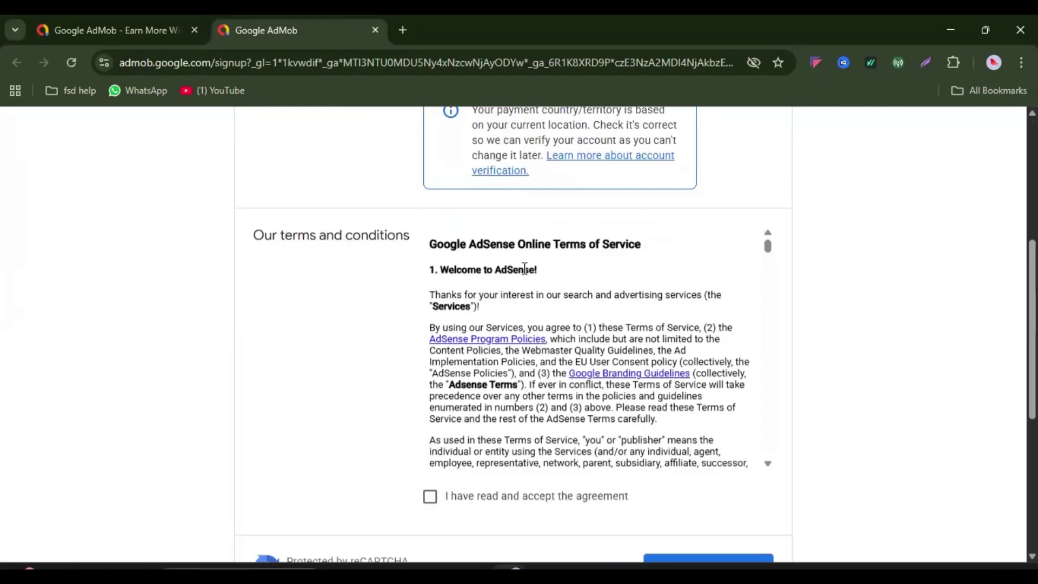
{"action": "scroll", "coordinate": [588, 266], "scroll_direction": "down", "scroll_amount": 2}
{"action": "scroll", "coordinate": [580, 264], "scroll_direction": "down", "scroll_amount": 4}
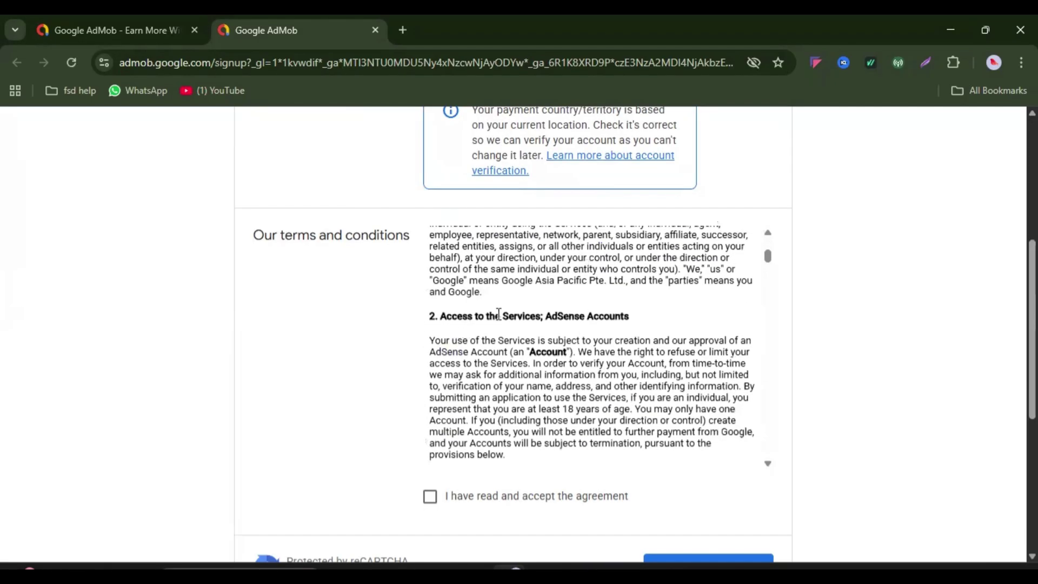
{"action": "scroll", "coordinate": [617, 318], "scroll_direction": "down", "scroll_amount": 1}
{"action": "scroll", "coordinate": [618, 318], "scroll_direction": "down", "scroll_amount": 3}
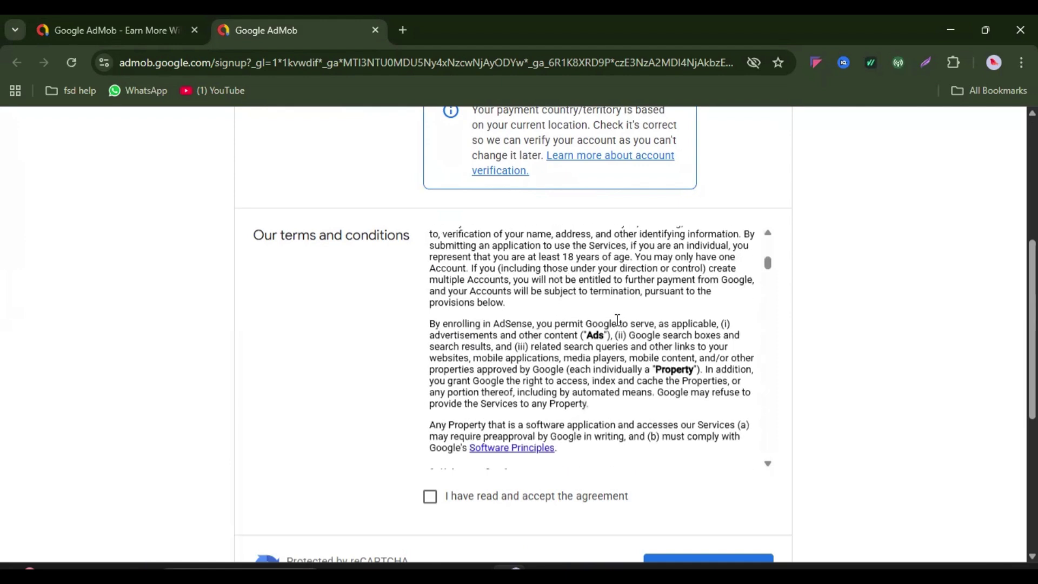
{"action": "scroll", "coordinate": [630, 363], "scroll_direction": "down", "scroll_amount": 5}
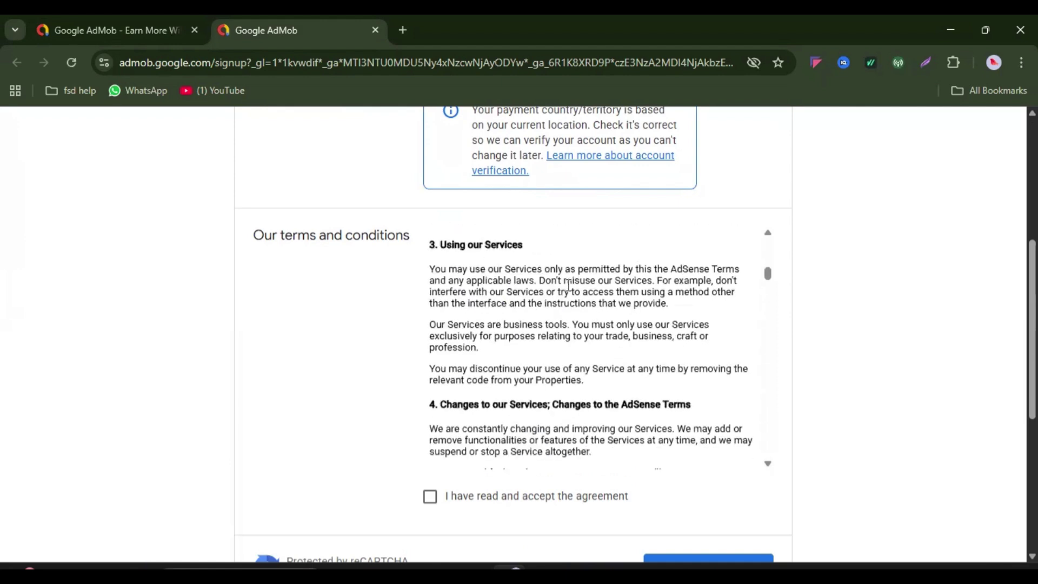
{"action": "scroll", "coordinate": [568, 301], "scroll_direction": "down", "scroll_amount": 5}
{"action": "scroll", "coordinate": [569, 302], "scroll_direction": "down", "scroll_amount": 4}
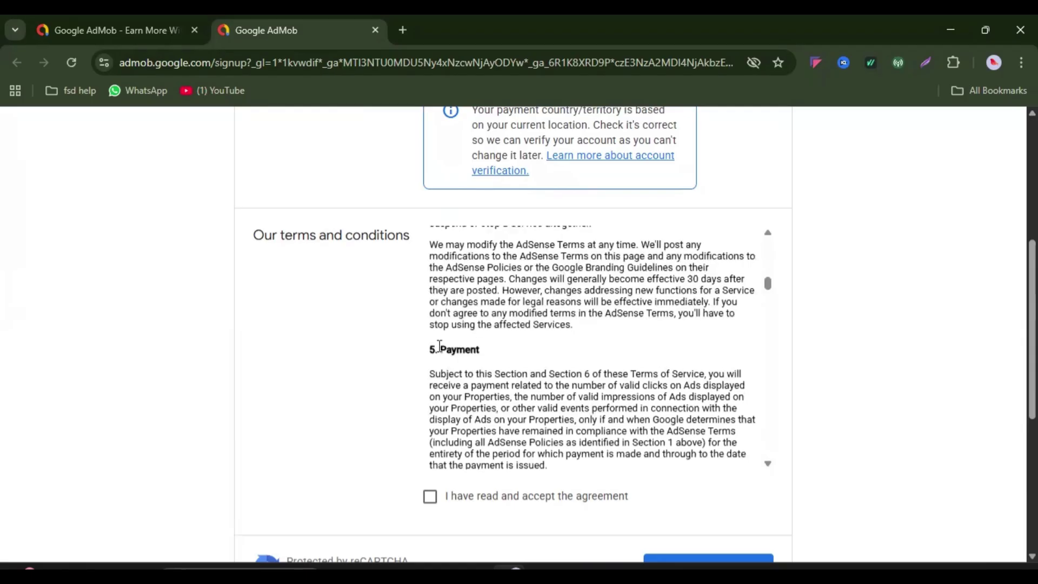
{"action": "scroll", "coordinate": [532, 307], "scroll_direction": "up", "scroll_amount": 2}
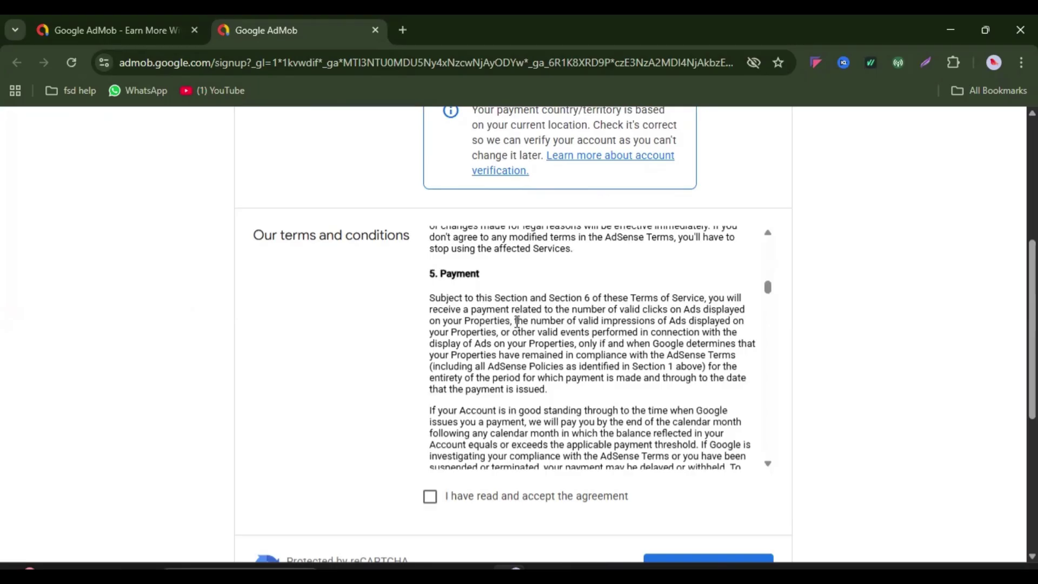
{"action": "scroll", "coordinate": [501, 321], "scroll_direction": "down", "scroll_amount": 4}
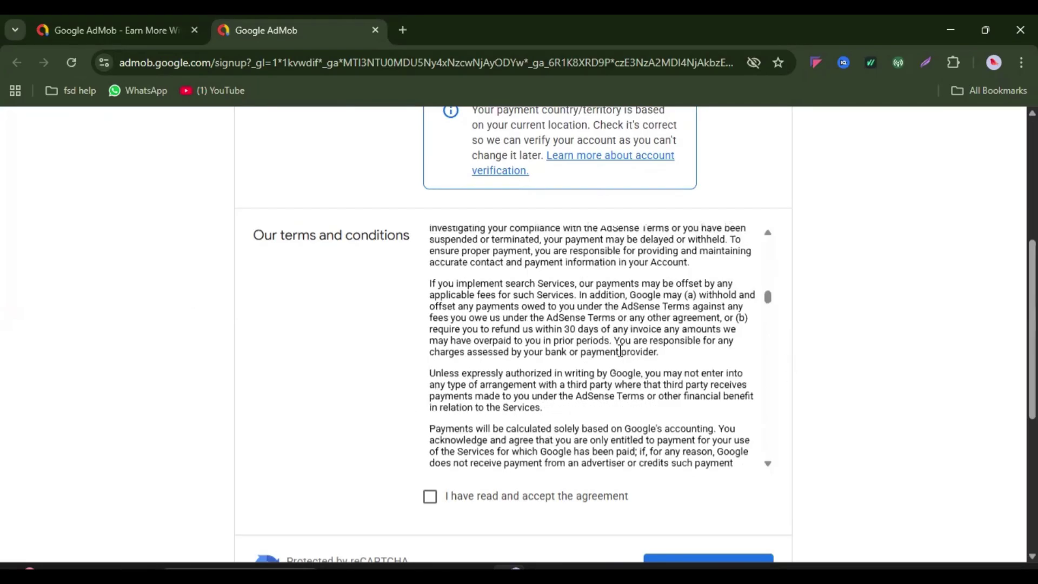
{"action": "scroll", "coordinate": [502, 321], "scroll_direction": "down", "scroll_amount": 10}
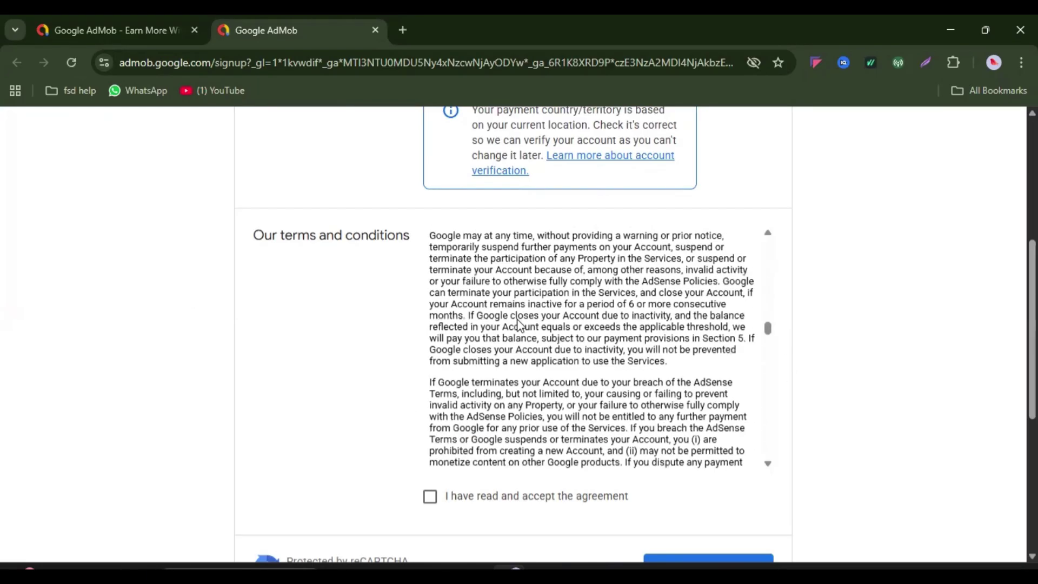
{"action": "scroll", "coordinate": [518, 322], "scroll_direction": "down", "scroll_amount": 10}
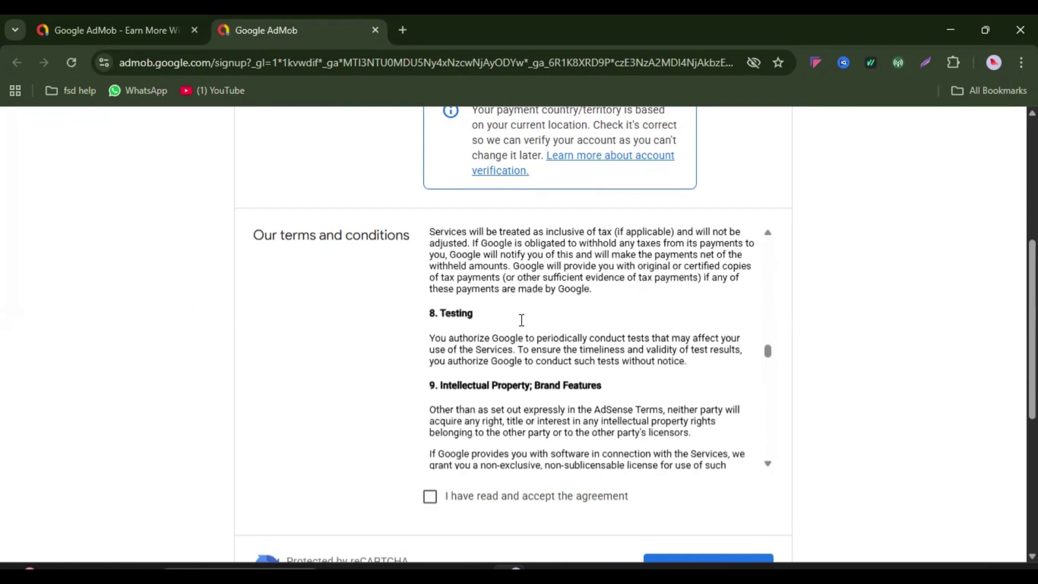
{"action": "scroll", "coordinate": [504, 323], "scroll_direction": "down", "scroll_amount": 3}
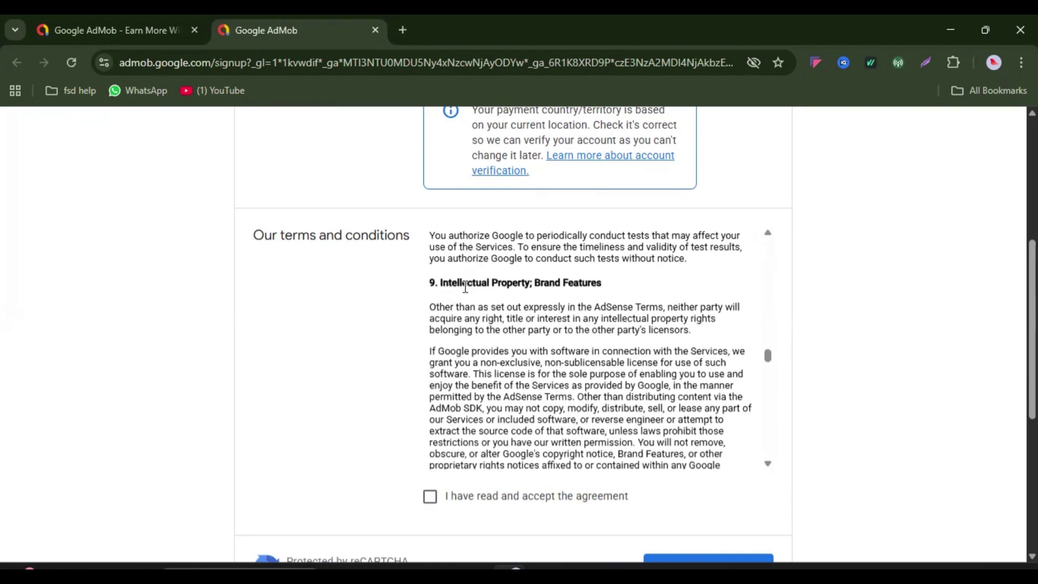
{"action": "scroll", "coordinate": [509, 282], "scroll_direction": "down", "scroll_amount": 7}
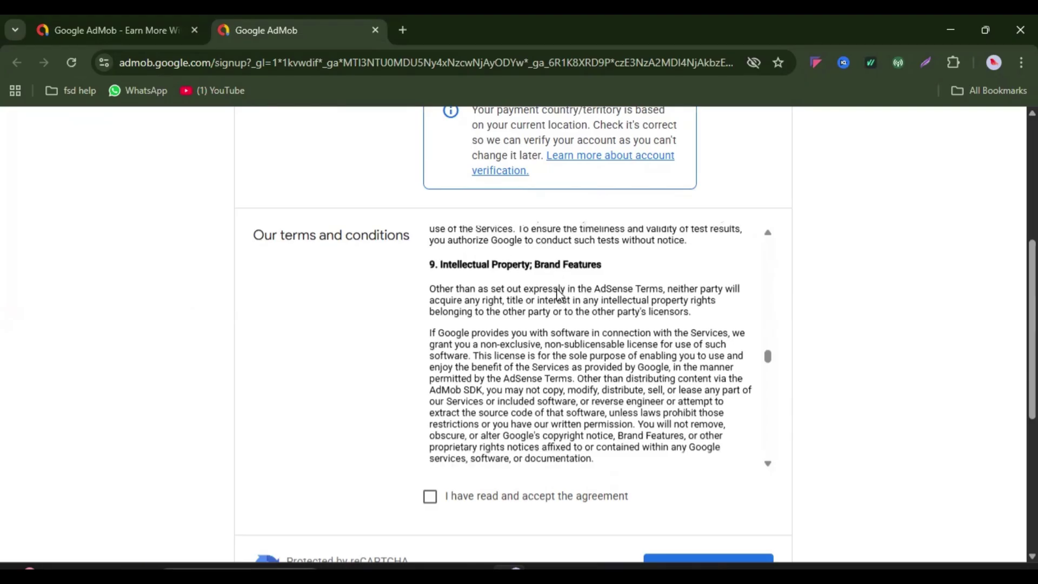
{"action": "scroll", "coordinate": [480, 307], "scroll_direction": "down", "scroll_amount": 3}
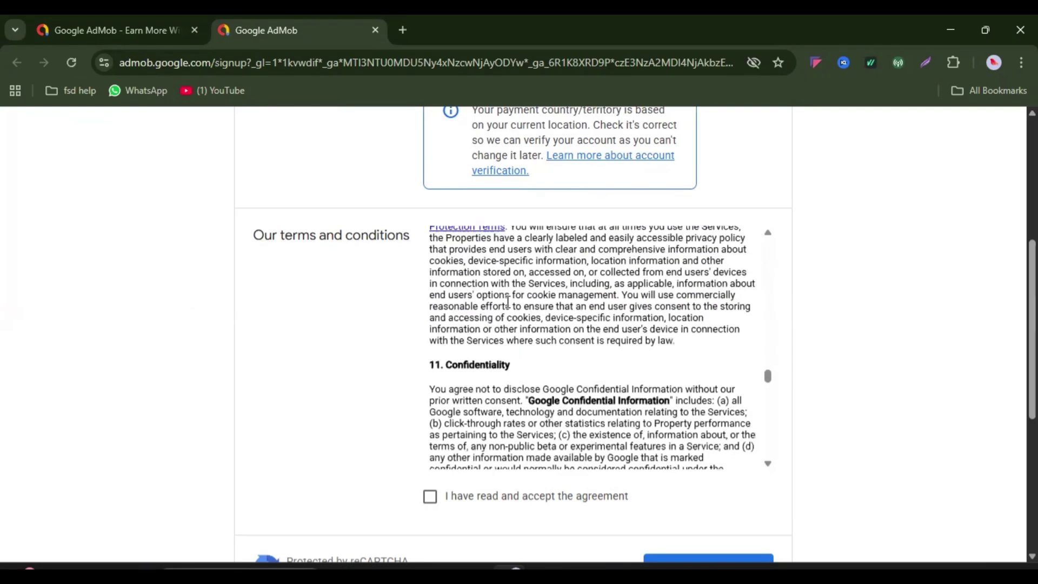
{"action": "scroll", "coordinate": [481, 308], "scroll_direction": "down", "scroll_amount": 1}
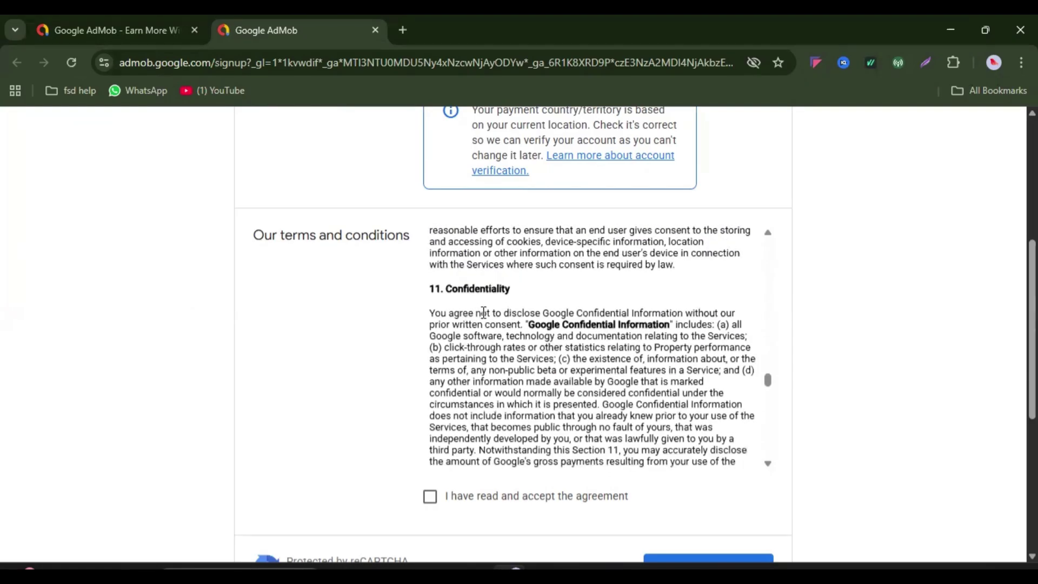
{"action": "scroll", "coordinate": [486, 314], "scroll_direction": "down", "scroll_amount": 3}
{"action": "scroll", "coordinate": [509, 312], "scroll_direction": "down", "scroll_amount": 10}
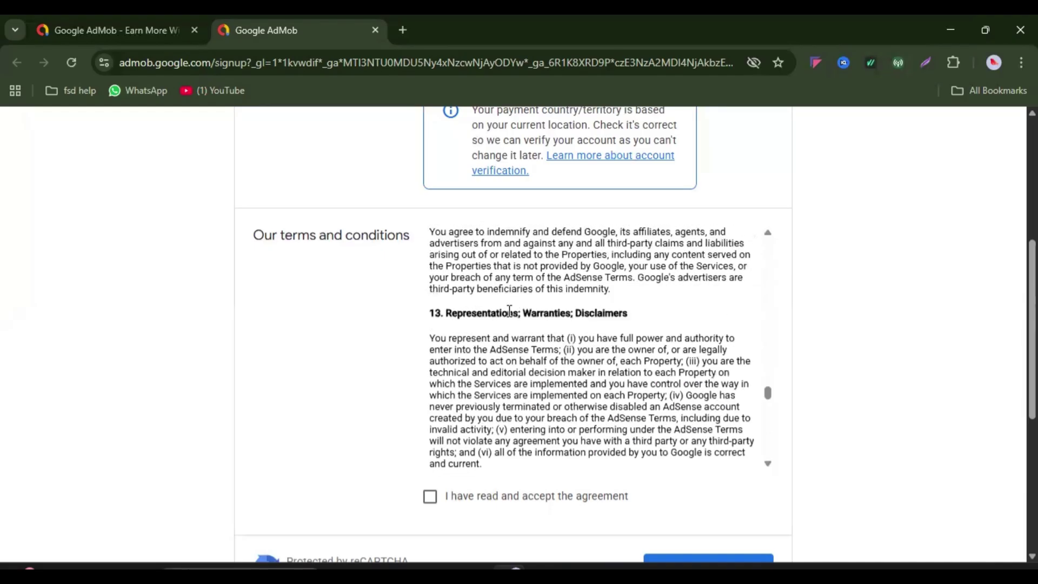
{"action": "scroll", "coordinate": [511, 312], "scroll_direction": "down", "scroll_amount": 10}
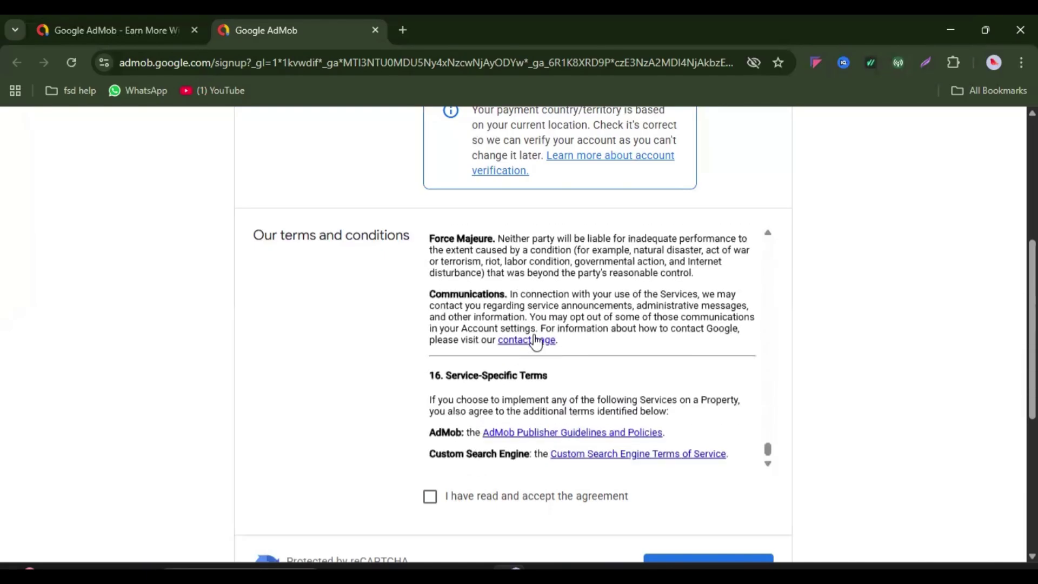
{"action": "scroll", "coordinate": [538, 340], "scroll_direction": "down", "scroll_amount": 4}
{"action": "scroll", "coordinate": [561, 296], "scroll_direction": "up", "scroll_amount": 1}
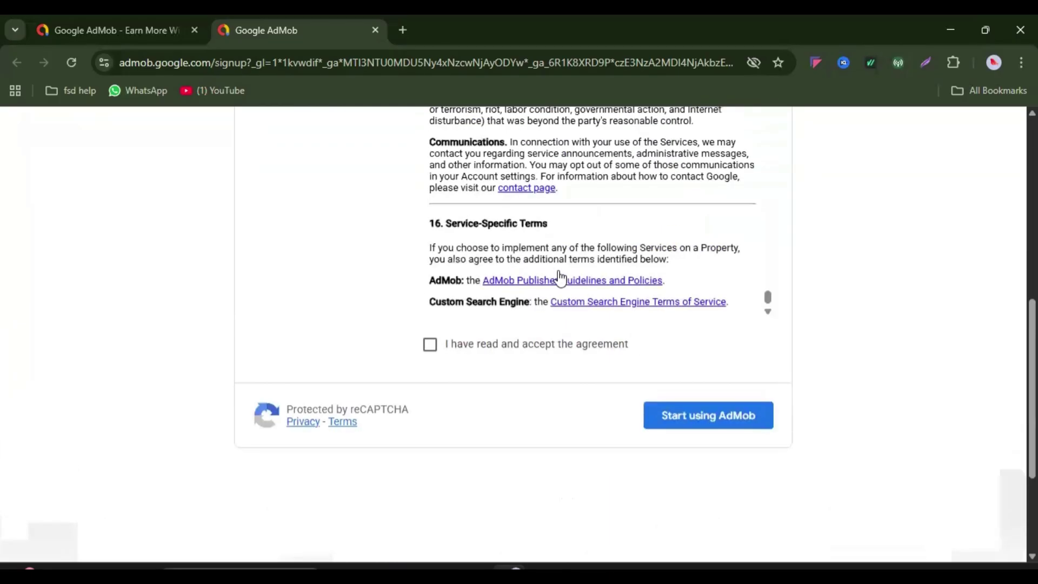
Accept the Google AdSense Online Terms of Service agreement on the sign-up form.
{"action": "left_click", "coordinate": [430, 350]}
{"action": "scroll", "coordinate": [724, 241], "scroll_direction": "up", "scroll_amount": 1}
{"action": "scroll", "coordinate": [714, 254], "scroll_direction": "up", "scroll_amount": 5}
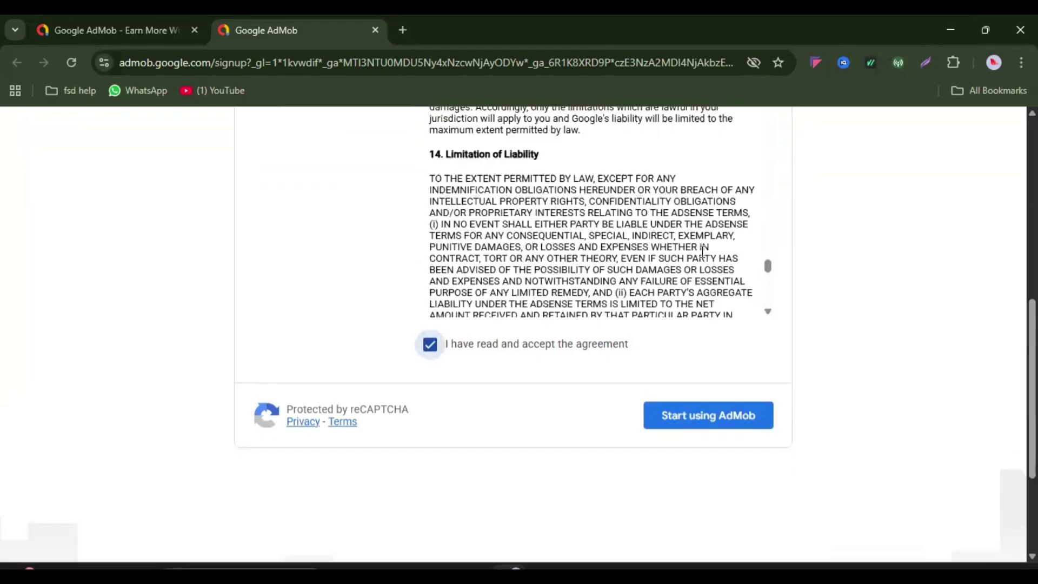
{"action": "scroll", "coordinate": [697, 270], "scroll_direction": "down", "scroll_amount": 4}
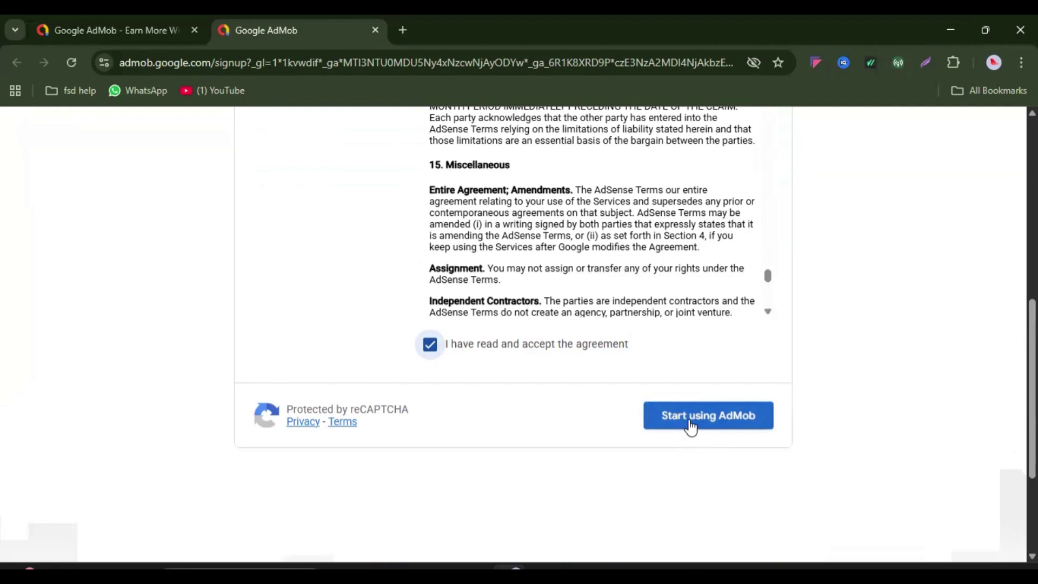
Submit the completed AdMob sign-up form and continue past the information review notice to the account home page.
{"action": "scroll", "coordinate": [658, 289], "scroll_direction": "up", "scroll_amount": 10}
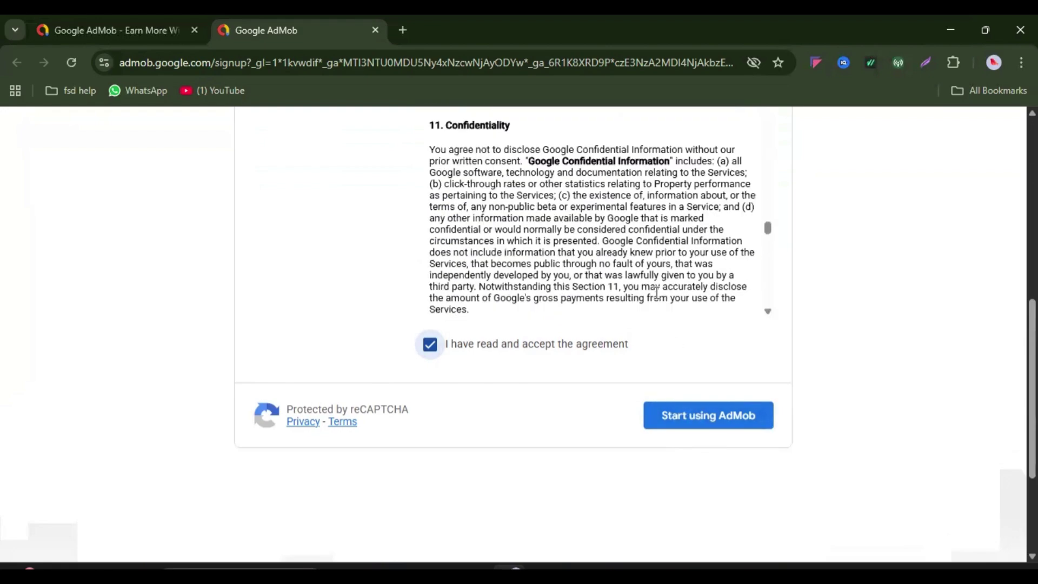
{"action": "scroll", "coordinate": [657, 292], "scroll_direction": "down", "scroll_amount": 15}
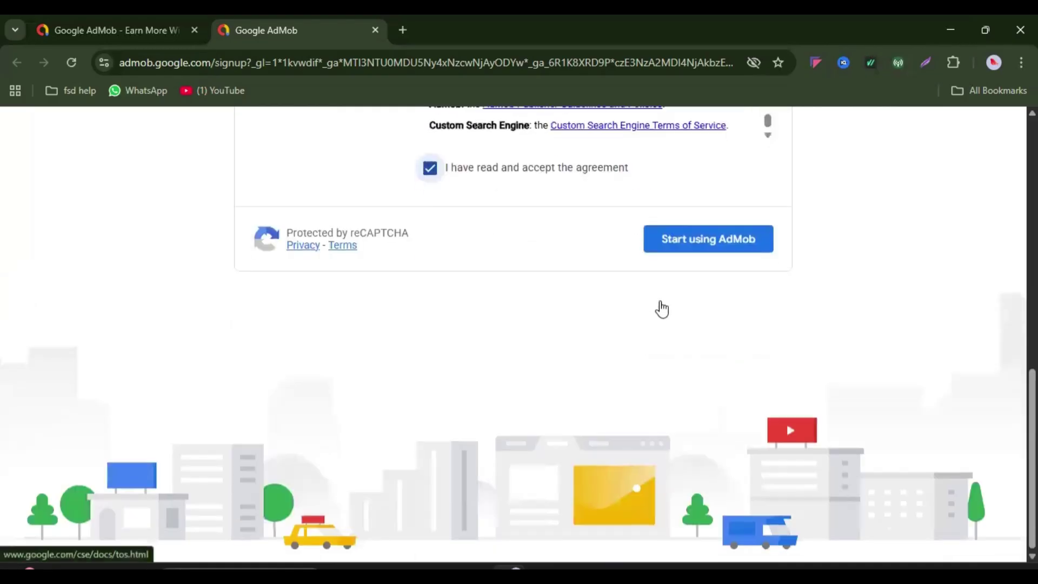
{"action": "scroll", "coordinate": [663, 303], "scroll_direction": "up", "scroll_amount": 3}
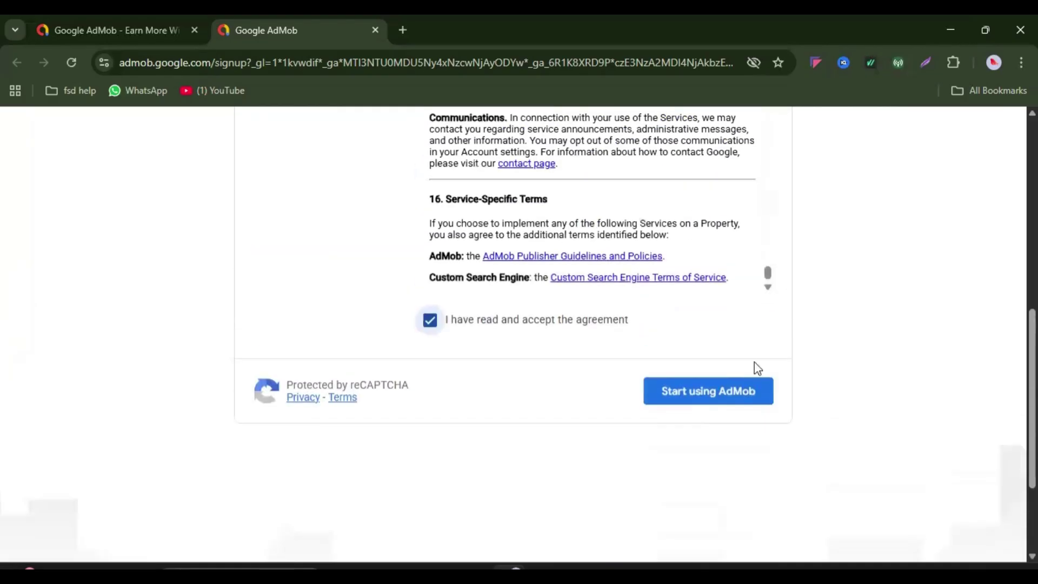
{"action": "left_click", "coordinate": [709, 394]}
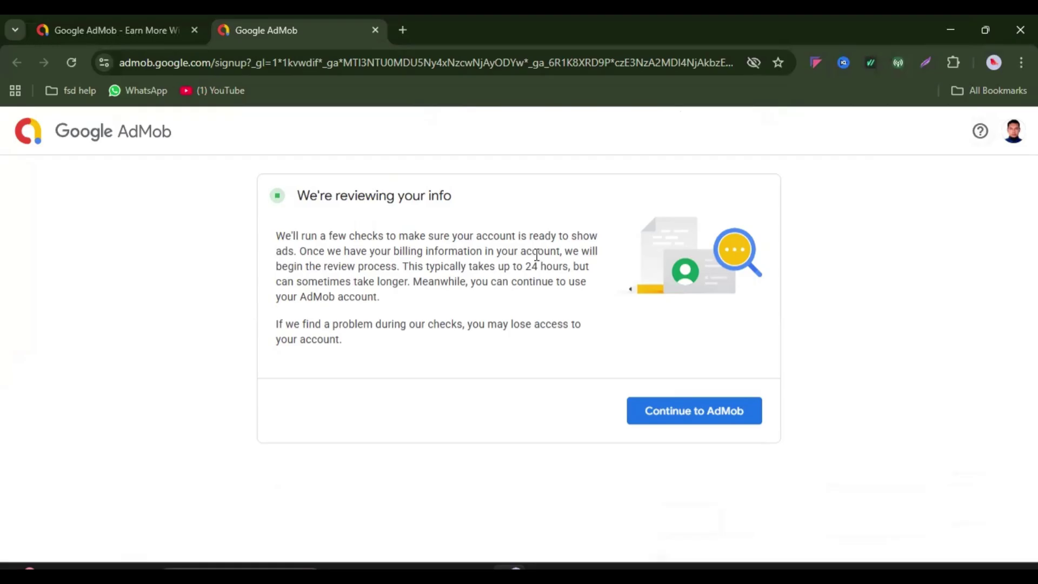
{"action": "left_click", "coordinate": [696, 423]}
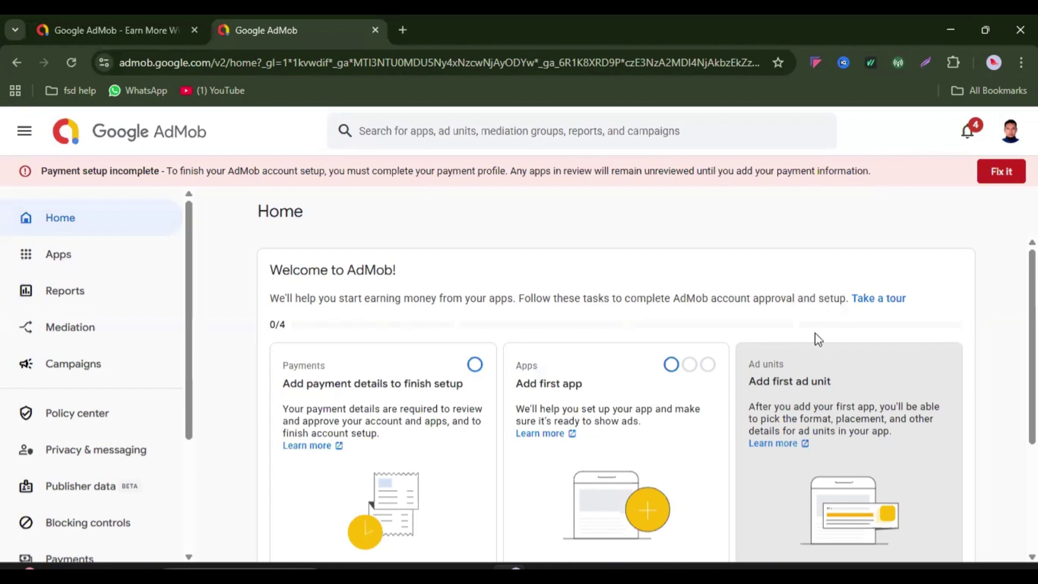
Examine the setup tasks on the AdMob home page, including payment details, first app, first ad unit and account approval.
{"action": "scroll", "coordinate": [847, 328], "scroll_direction": "down", "scroll_amount": 3}
{"action": "scroll", "coordinate": [805, 365], "scroll_direction": "up", "scroll_amount": 3}
{"action": "scroll", "coordinate": [865, 346], "scroll_direction": "down", "scroll_amount": 3}
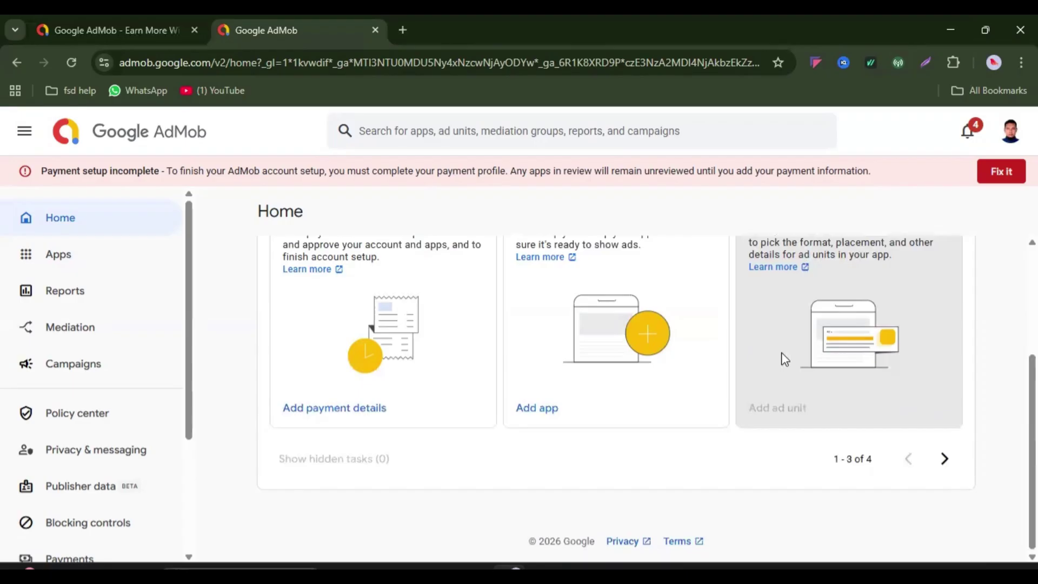
{"action": "scroll", "coordinate": [785, 359], "scroll_direction": "up", "scroll_amount": 3}
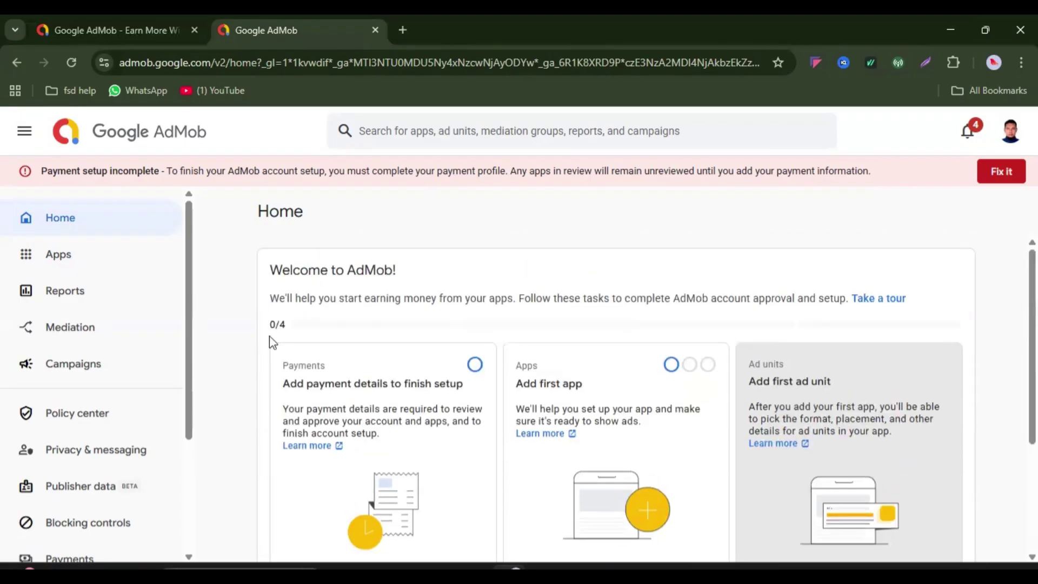
{"action": "scroll", "coordinate": [624, 355], "scroll_direction": "down", "scroll_amount": 2}
{"action": "scroll", "coordinate": [622, 357], "scroll_direction": "up", "scroll_amount": 1}
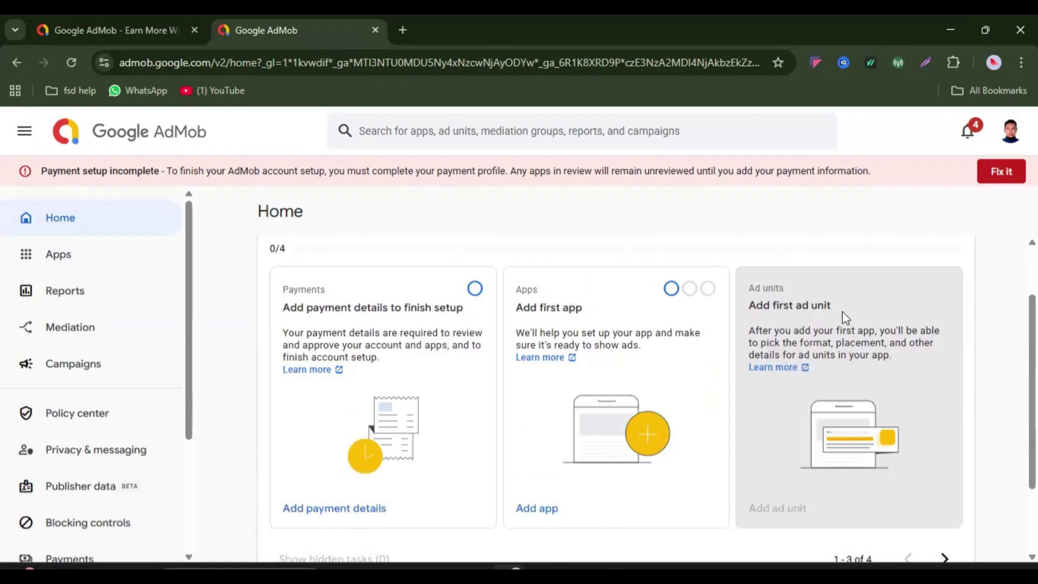
{"action": "scroll", "coordinate": [822, 319], "scroll_direction": "down", "scroll_amount": 2}
{"action": "left_click", "coordinate": [945, 460]}
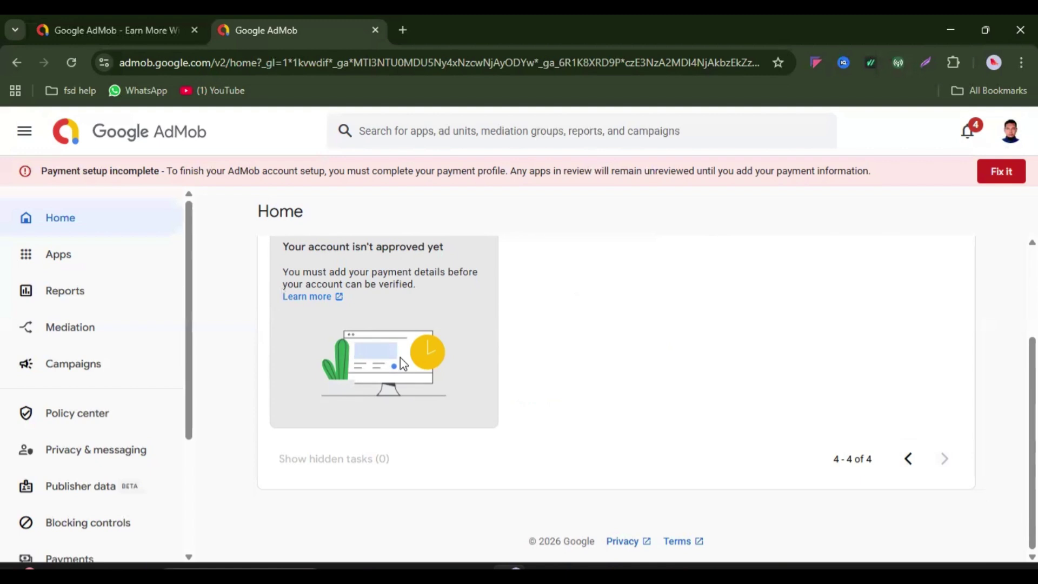
{"action": "left_click", "coordinate": [908, 461]}
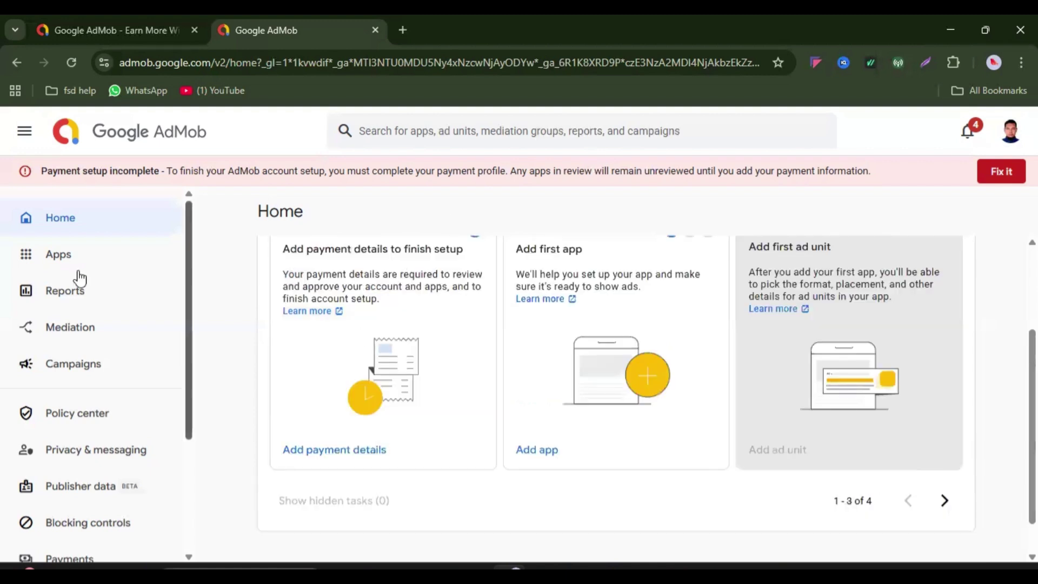
Look over the remaining account sections and open the Payments page of the AdMob account.
{"action": "scroll", "coordinate": [58, 282], "scroll_direction": "down", "scroll_amount": 3}
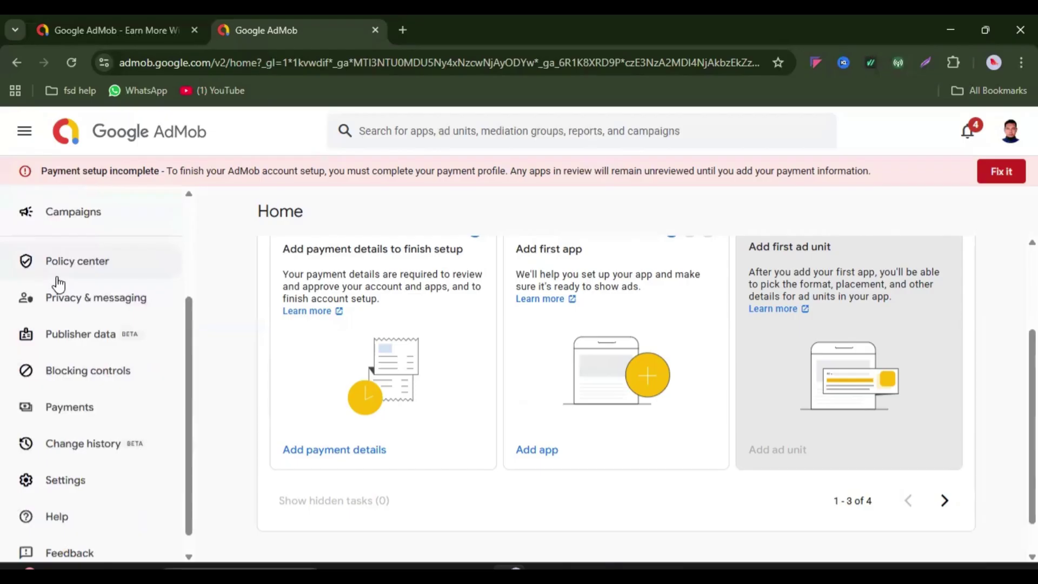
{"action": "scroll", "coordinate": [408, 267], "scroll_direction": "up", "scroll_amount": 3}
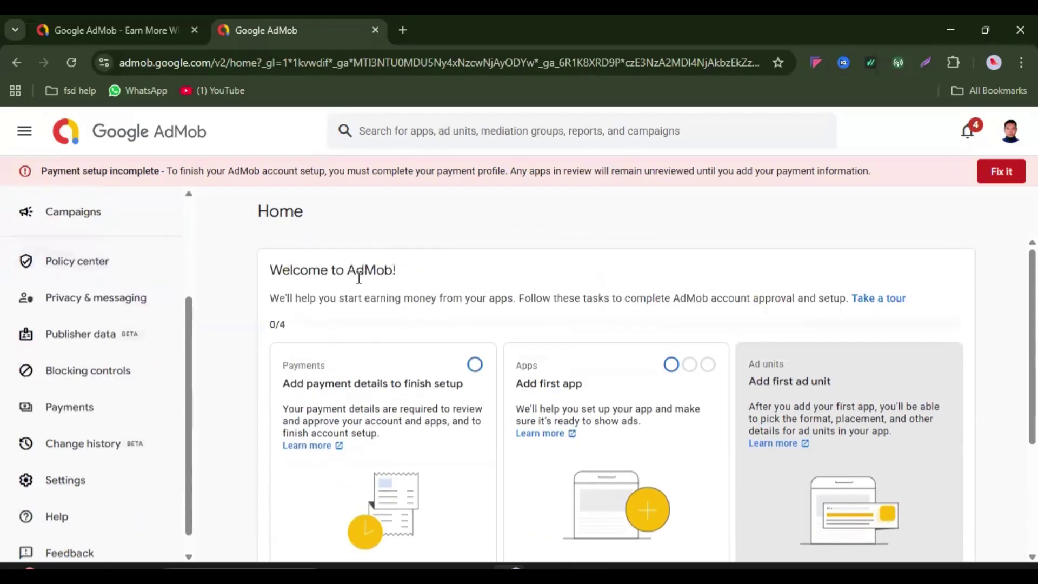
{"action": "scroll", "coordinate": [303, 275], "scroll_direction": "down", "scroll_amount": 3}
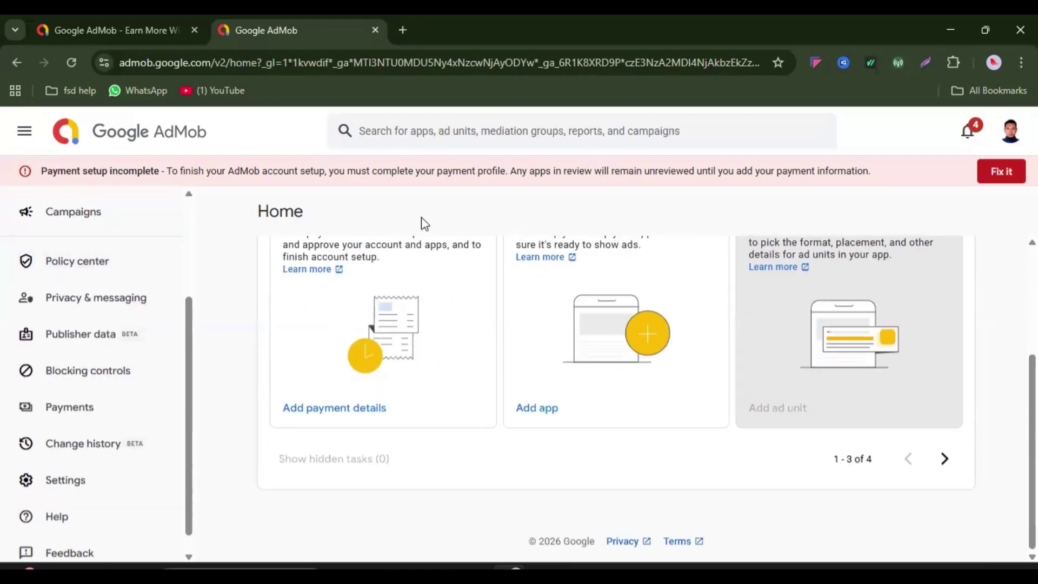
{"action": "scroll", "coordinate": [93, 281], "scroll_direction": "down", "scroll_amount": 1}
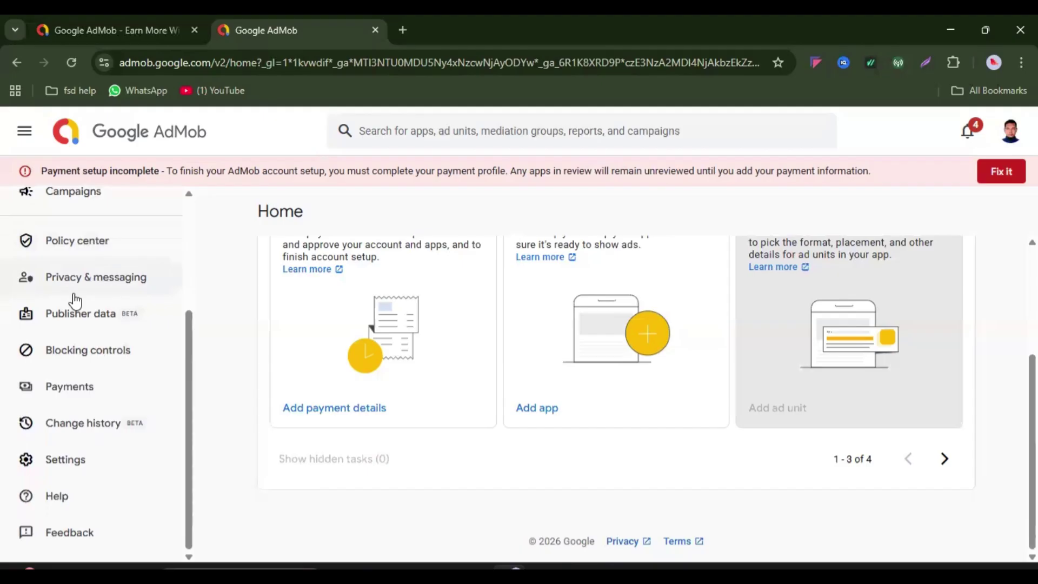
{"action": "left_click", "coordinate": [61, 396]}
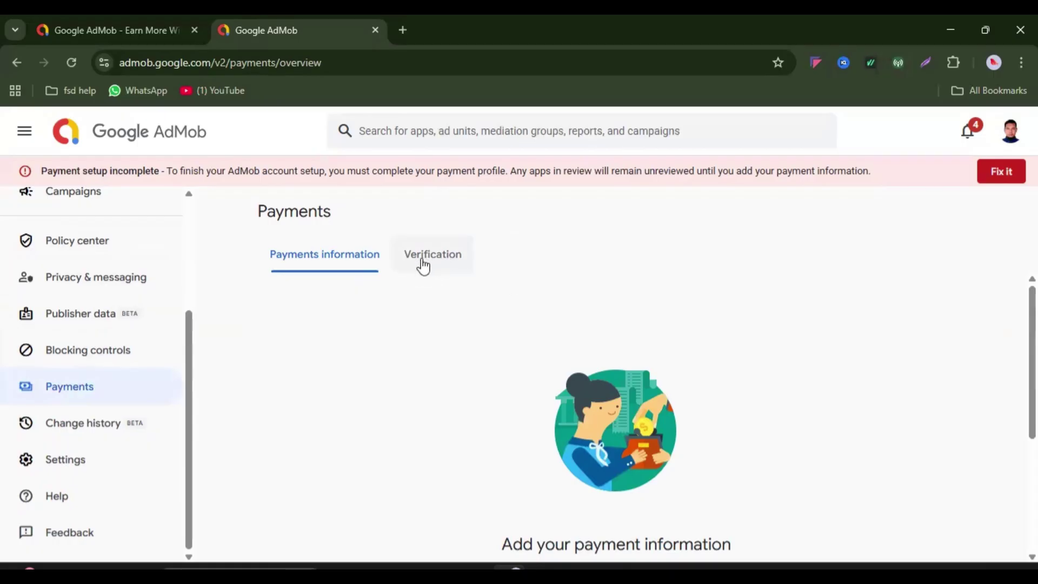
Start adding a payments account from the payments information page and choose Individual as the account type.
{"action": "scroll", "coordinate": [367, 326], "scroll_direction": "down", "scroll_amount": 3}
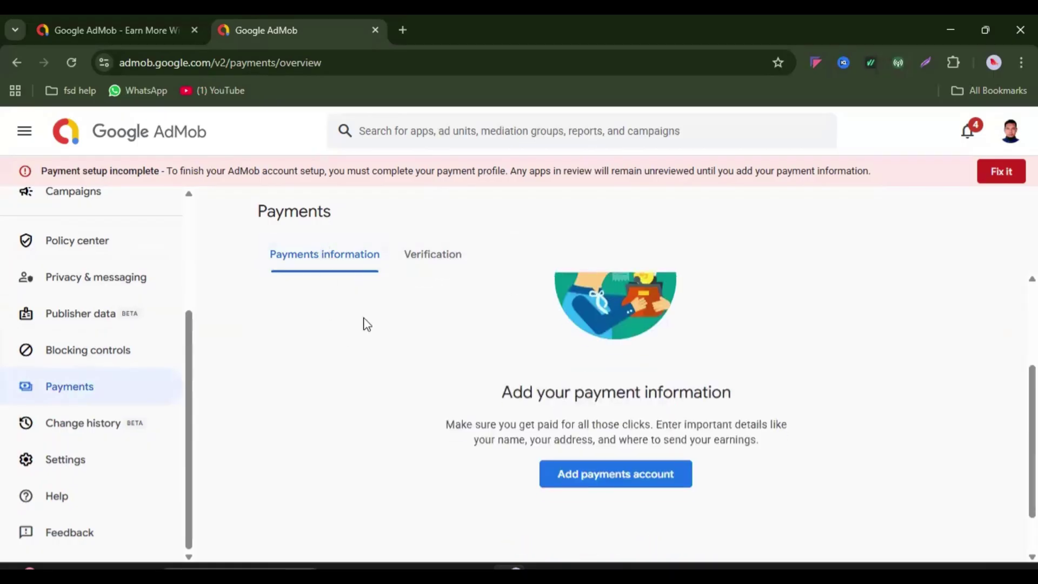
{"action": "scroll", "coordinate": [589, 357], "scroll_direction": "down", "scroll_amount": 1}
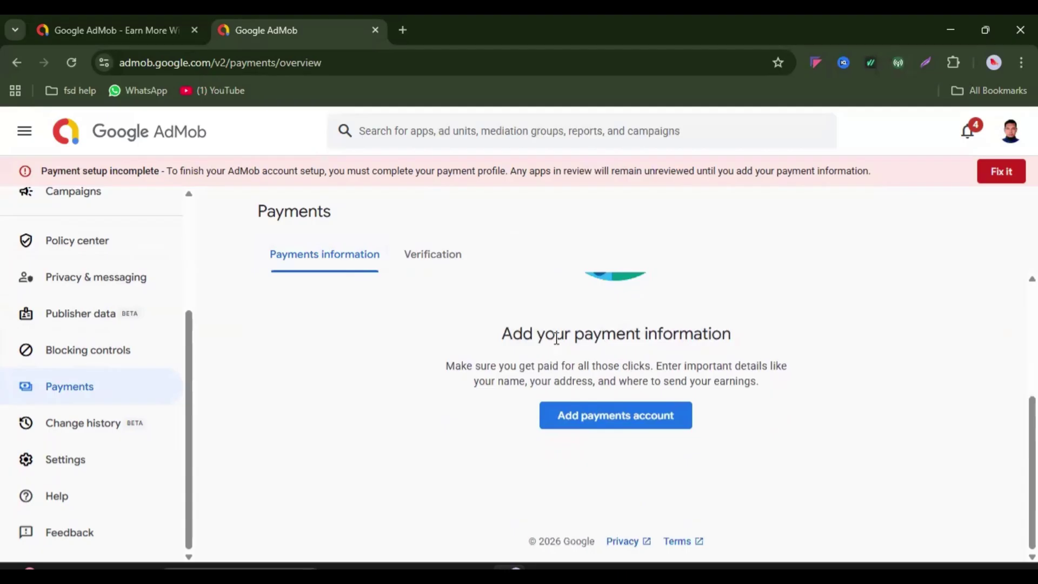
{"action": "scroll", "coordinate": [557, 338], "scroll_direction": "up", "scroll_amount": 4}
{"action": "scroll", "coordinate": [698, 297], "scroll_direction": "down", "scroll_amount": 4}
{"action": "left_click", "coordinate": [607, 425]}
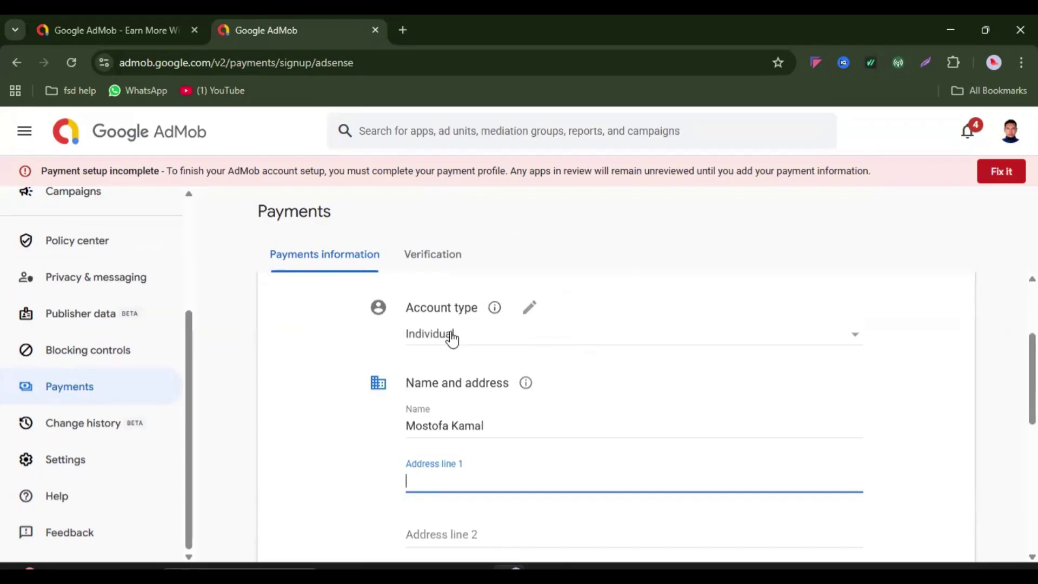
{"action": "left_click", "coordinate": [853, 343]}
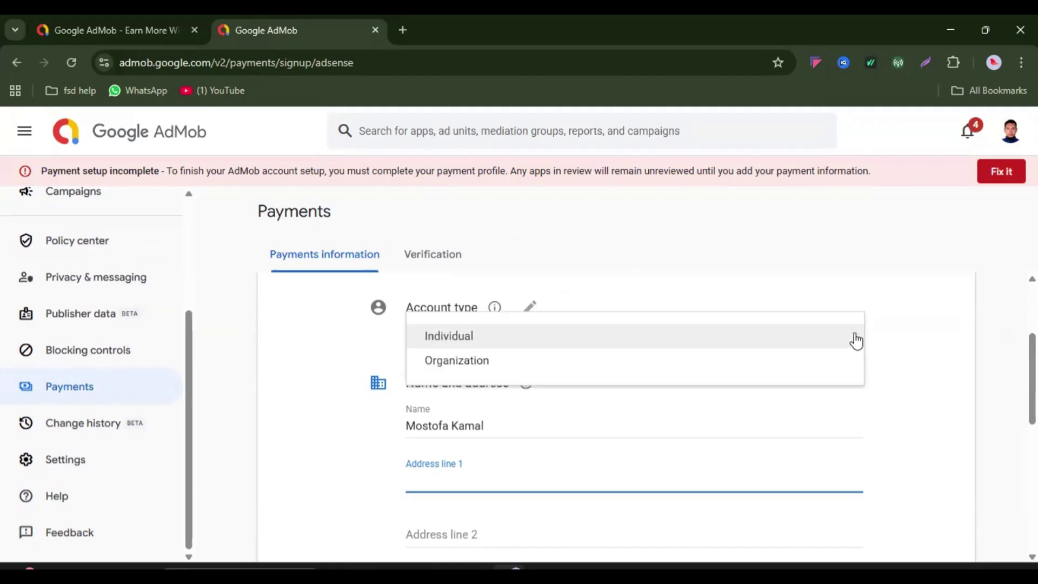
{"action": "left_click", "coordinate": [502, 345]}
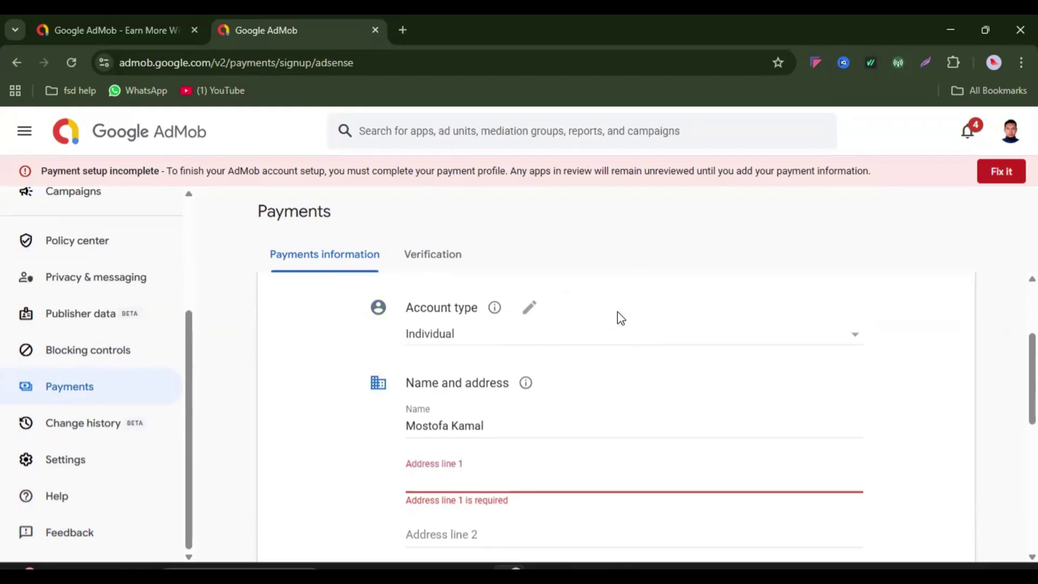
Fill in the payment profile's address, city, postal code and phone number from the saved address entry.
{"action": "scroll", "coordinate": [595, 348], "scroll_direction": "down", "scroll_amount": 1}
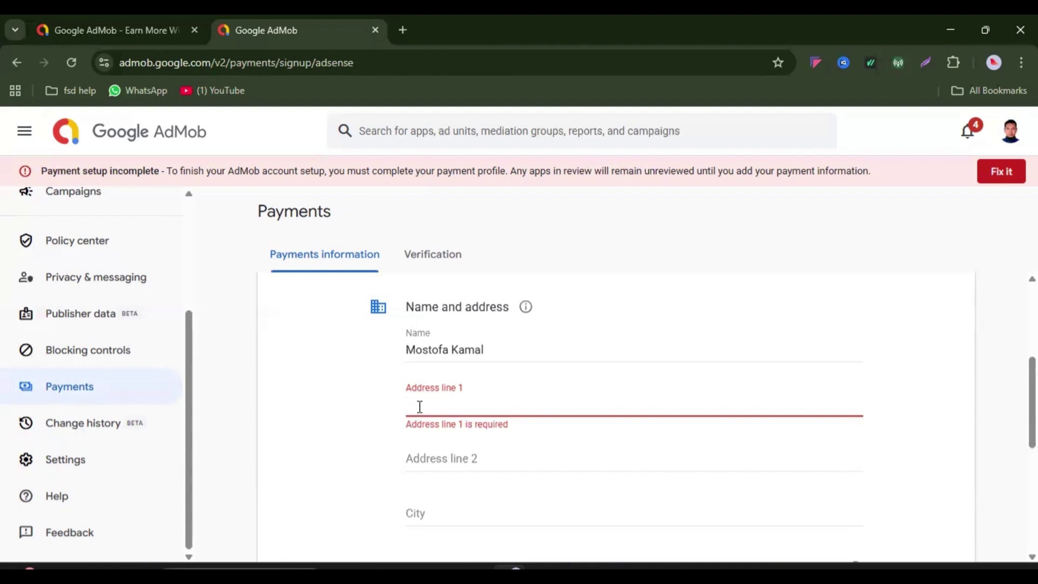
{"action": "type", "text": "b"}
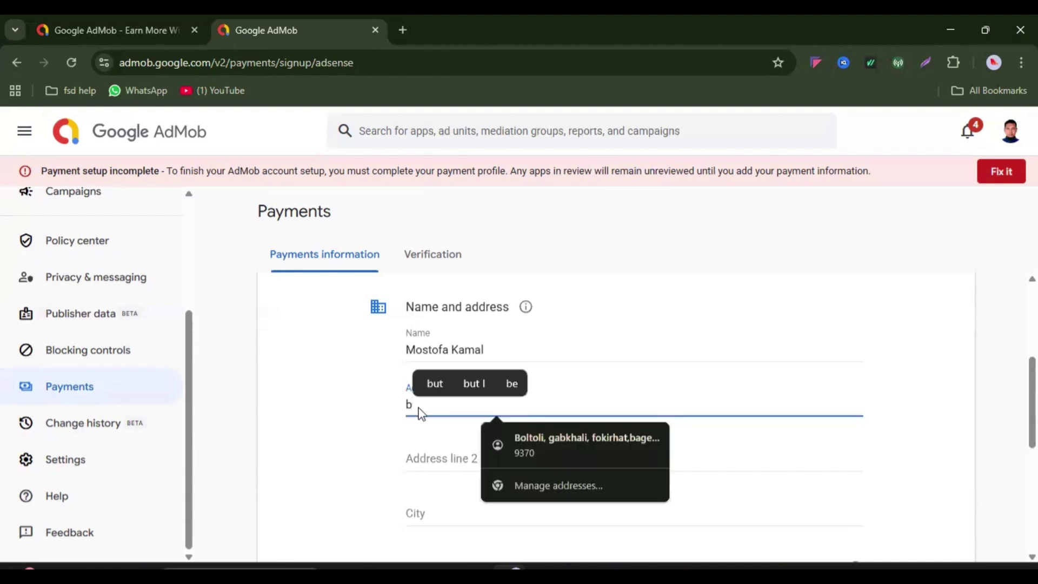
{"action": "left_click", "coordinate": [537, 444]}
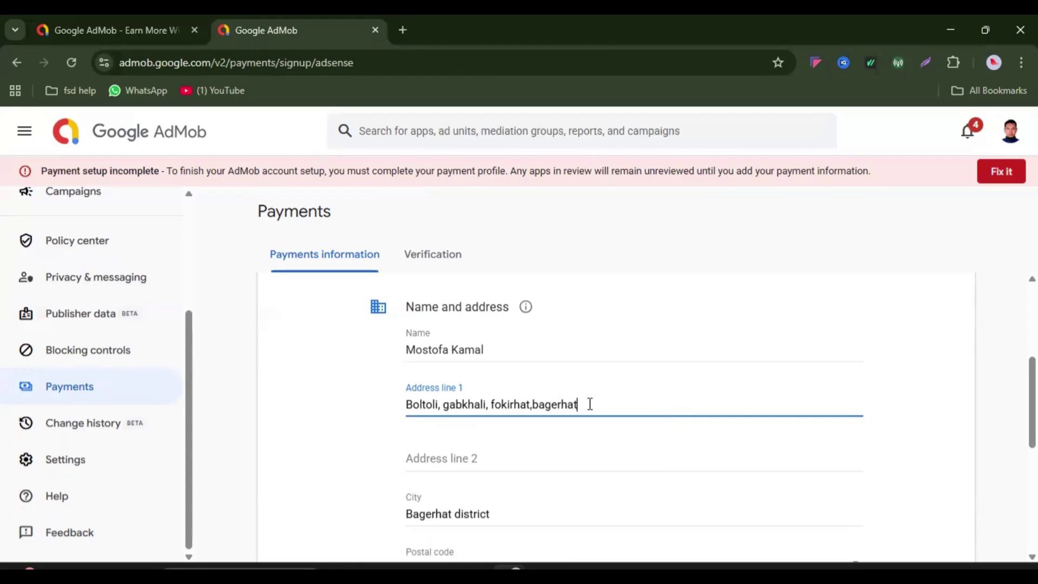
{"action": "scroll", "coordinate": [590, 404], "scroll_direction": "down", "scroll_amount": 4}
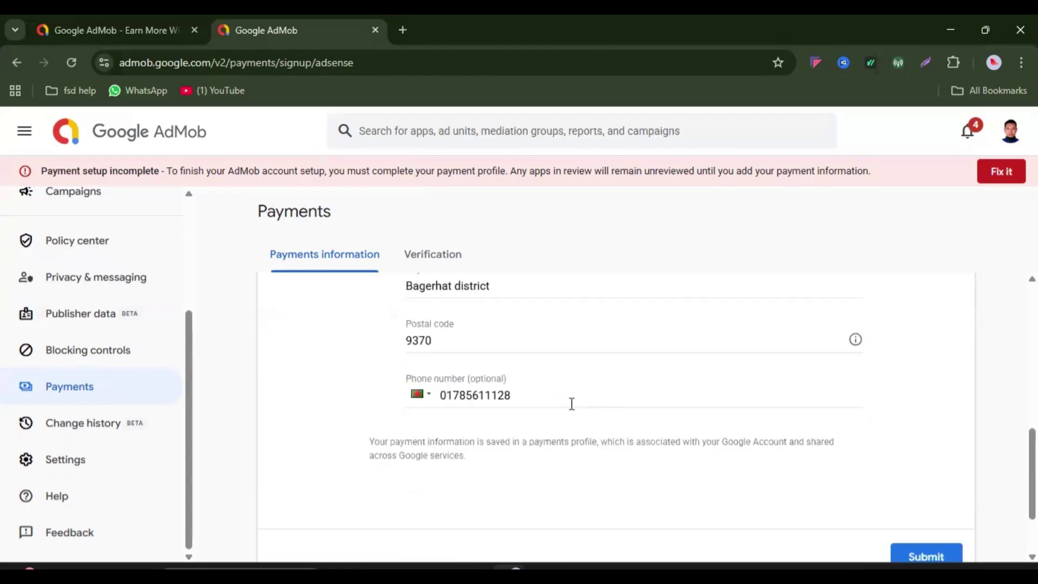
{"action": "scroll", "coordinate": [571, 403], "scroll_direction": "up", "scroll_amount": 3}
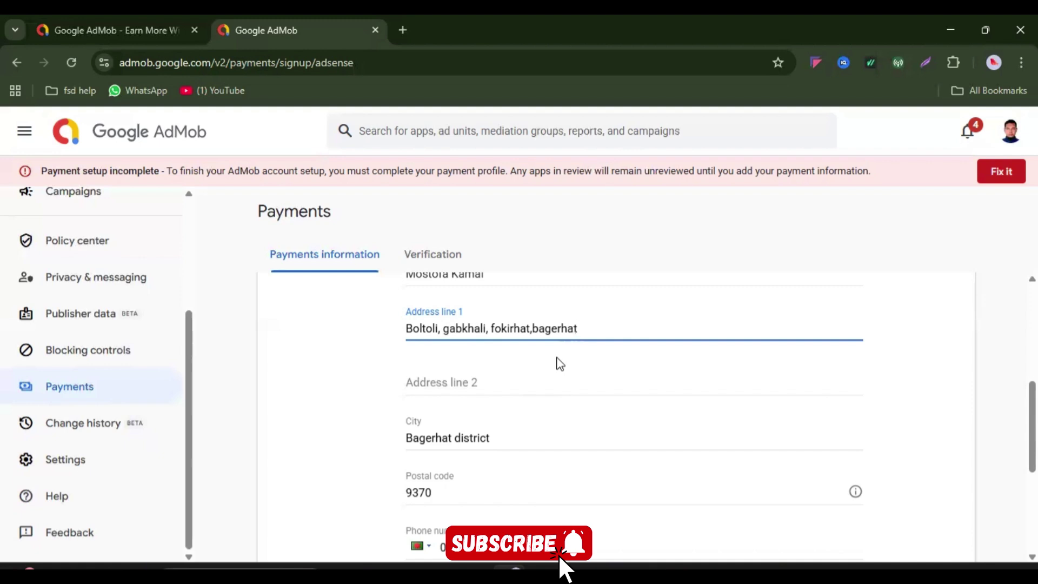
{"action": "left_click", "coordinate": [456, 382]}
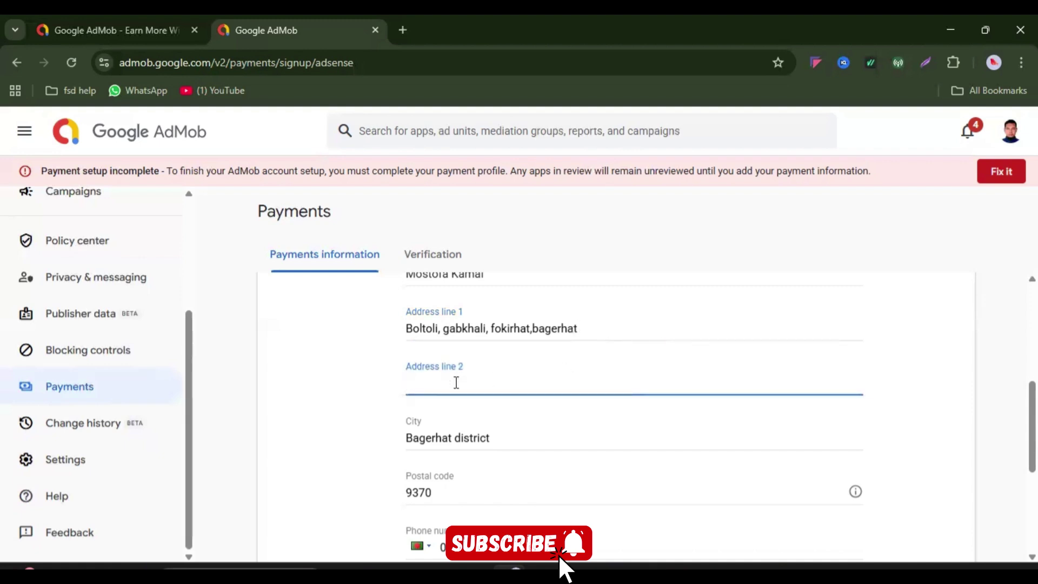
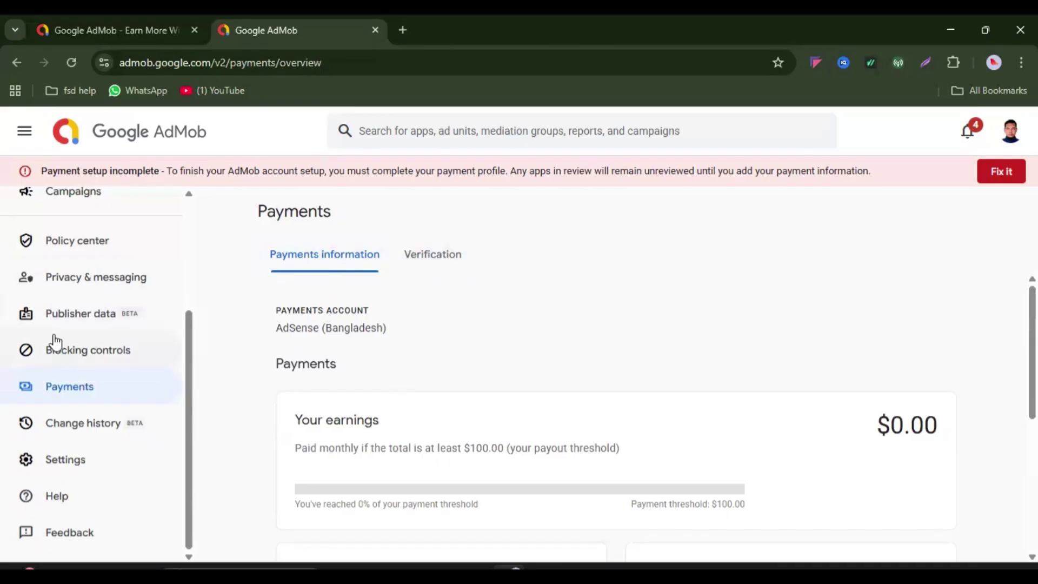
Return to the AdMob home page, check the remaining setup tasks and reload the page.
{"action": "scroll", "coordinate": [114, 298], "scroll_direction": "up", "scroll_amount": 3}
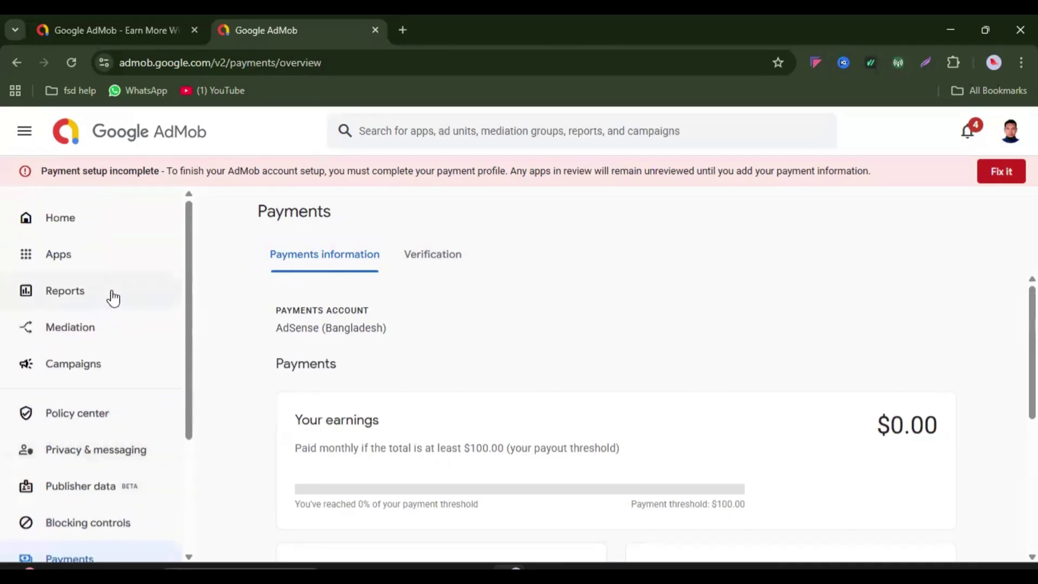
{"action": "left_click", "coordinate": [94, 226]}
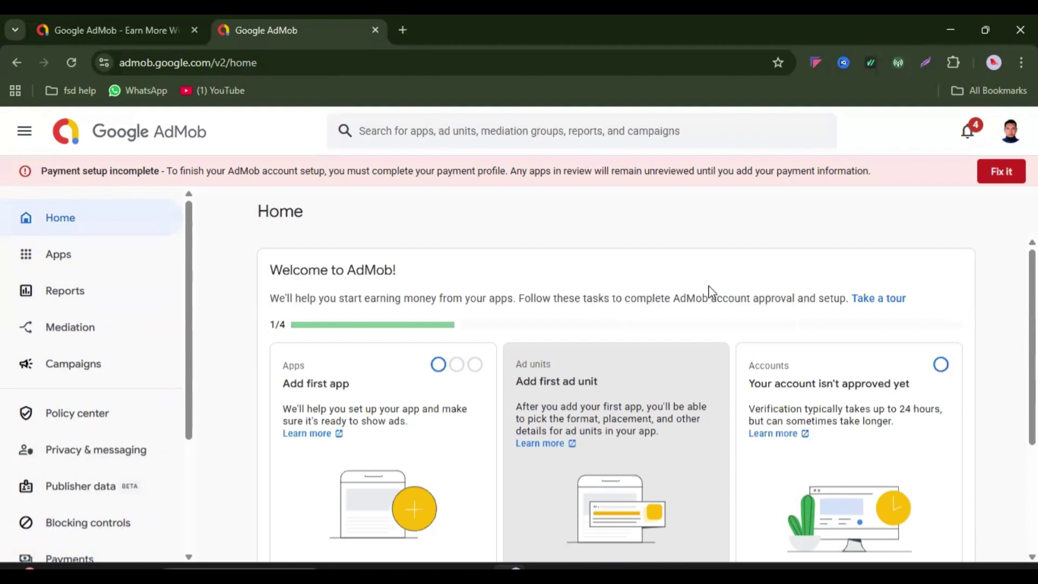
{"action": "scroll", "coordinate": [703, 295], "scroll_direction": "down", "scroll_amount": 2}
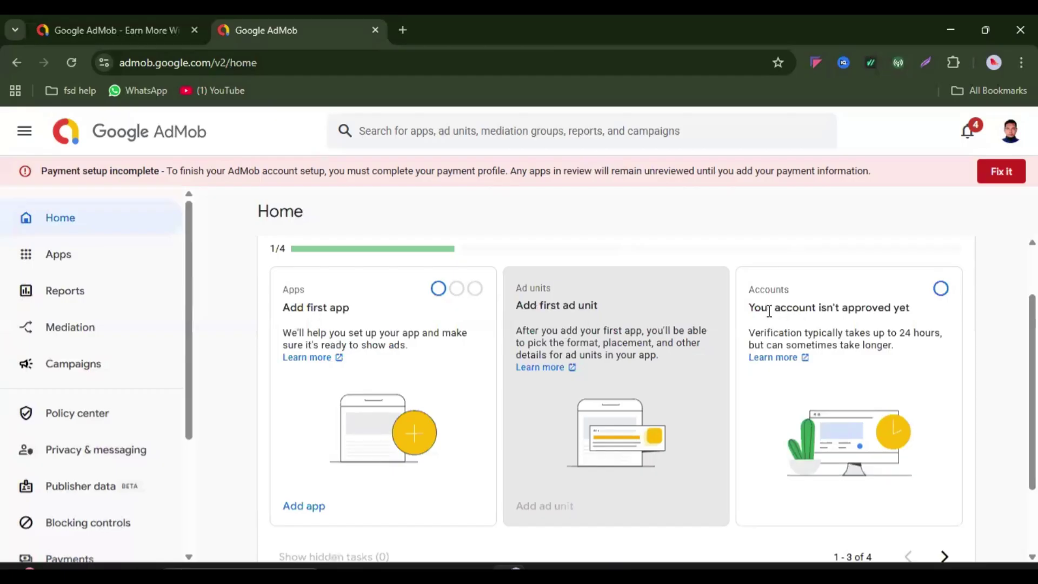
{"action": "scroll", "coordinate": [907, 323], "scroll_direction": "down", "scroll_amount": 2}
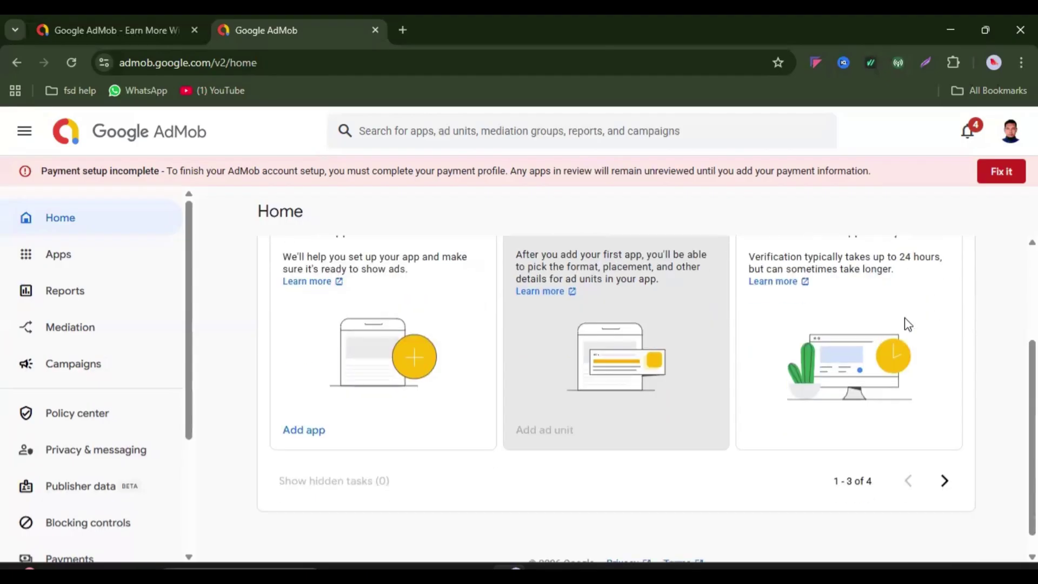
{"action": "scroll", "coordinate": [881, 325], "scroll_direction": "up", "scroll_amount": 4}
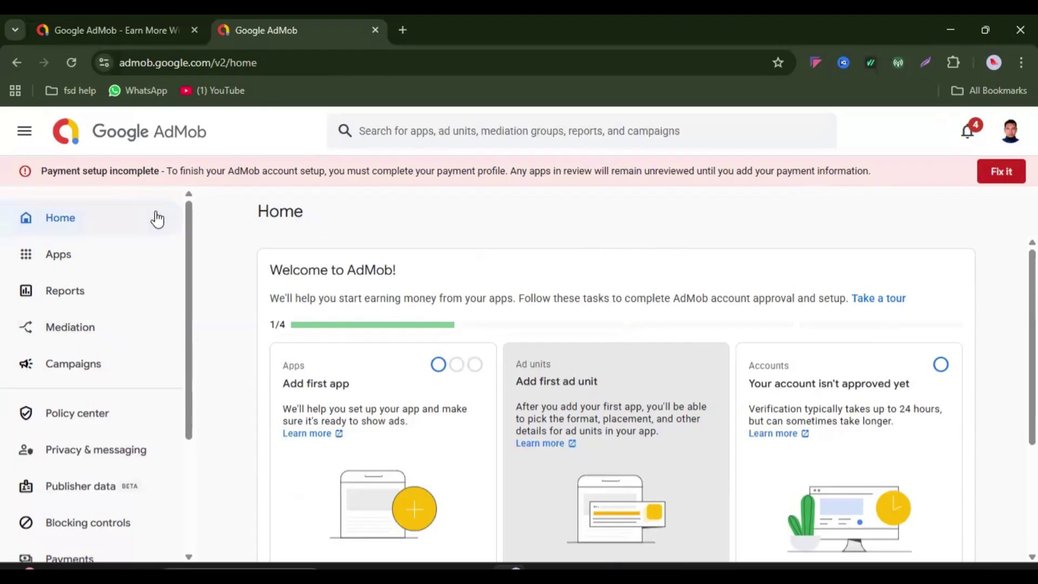
{"action": "left_click", "coordinate": [74, 61]}
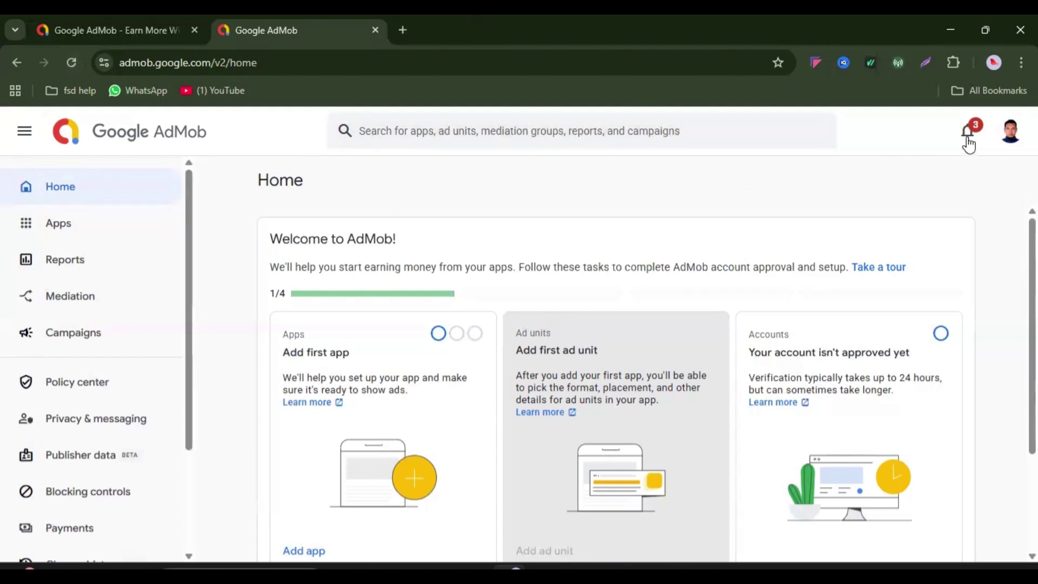
Start the first app's setup with Android as the platform and No for being listed on a supported app store.
{"action": "scroll", "coordinate": [387, 292], "scroll_direction": "down", "scroll_amount": 1}
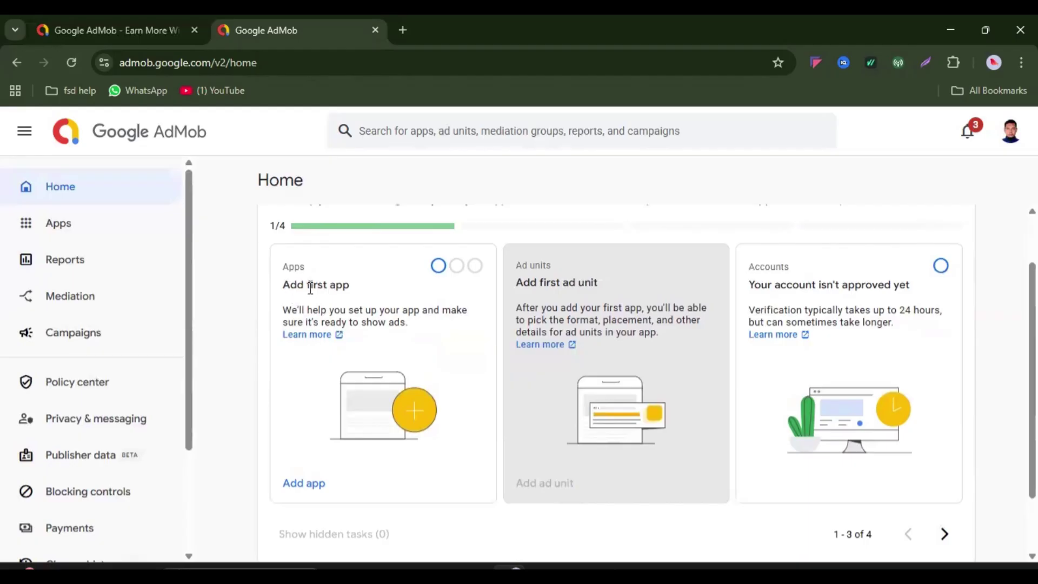
{"action": "scroll", "coordinate": [336, 436], "scroll_direction": "down", "scroll_amount": 2}
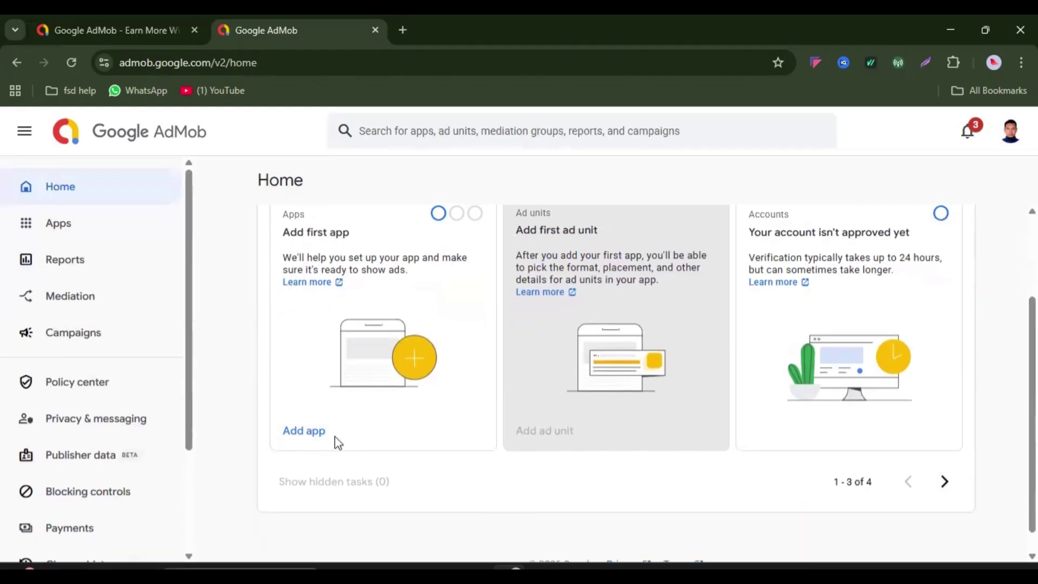
{"action": "left_click", "coordinate": [294, 408]}
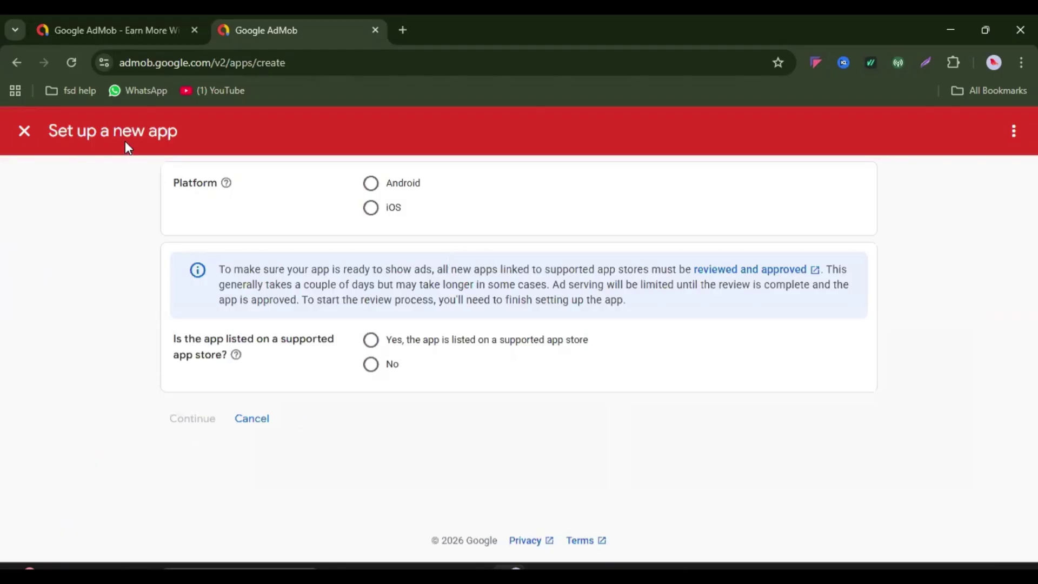
{"action": "left_click", "coordinate": [373, 185]}
{"action": "left_click", "coordinate": [378, 370]}
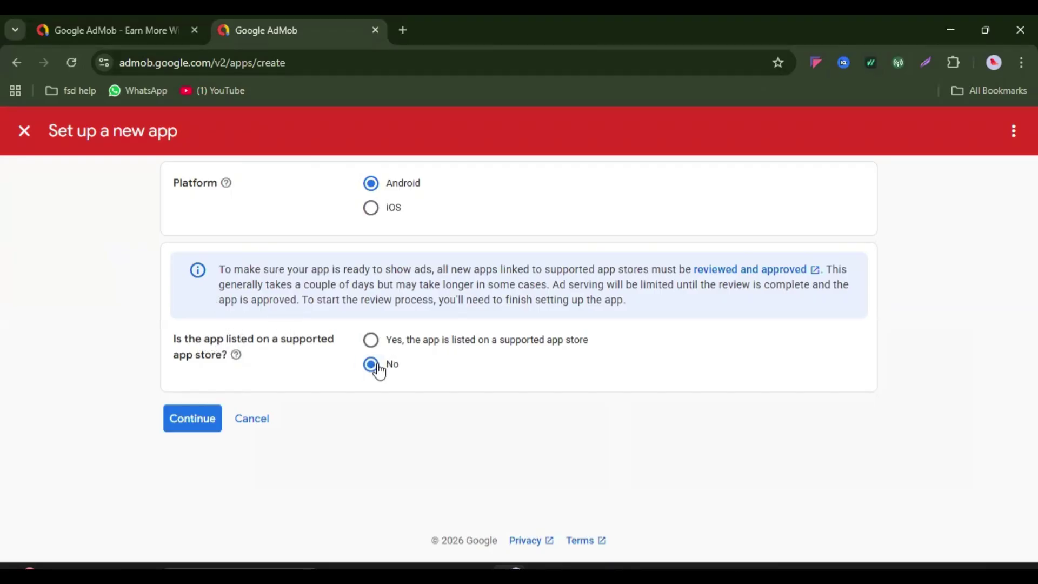
{"action": "left_click", "coordinate": [192, 420]}
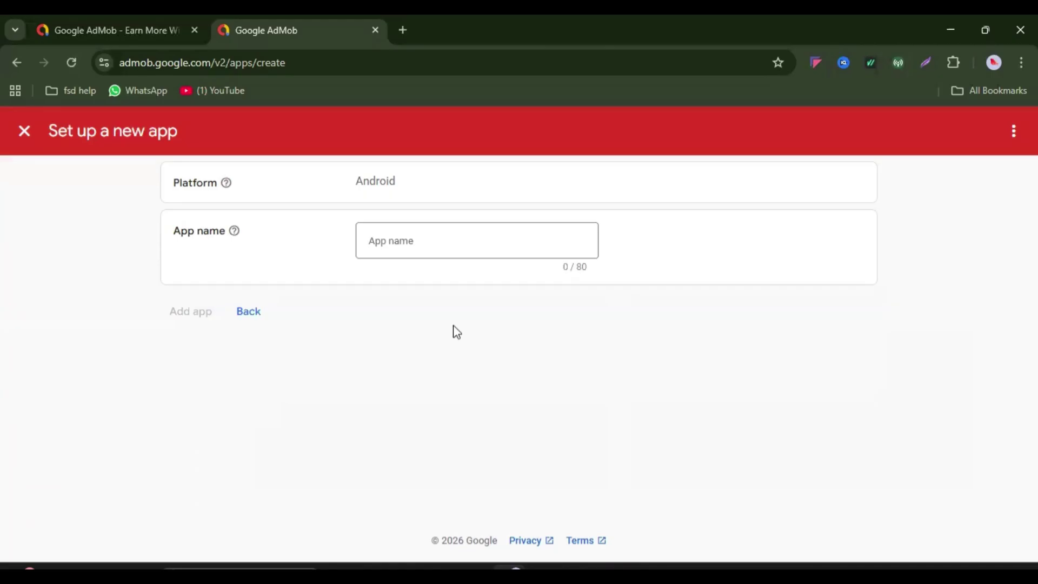
Name the app "bachelor meal app", add it to the account and finish the app setup.
{"action": "left_click", "coordinate": [401, 240]}
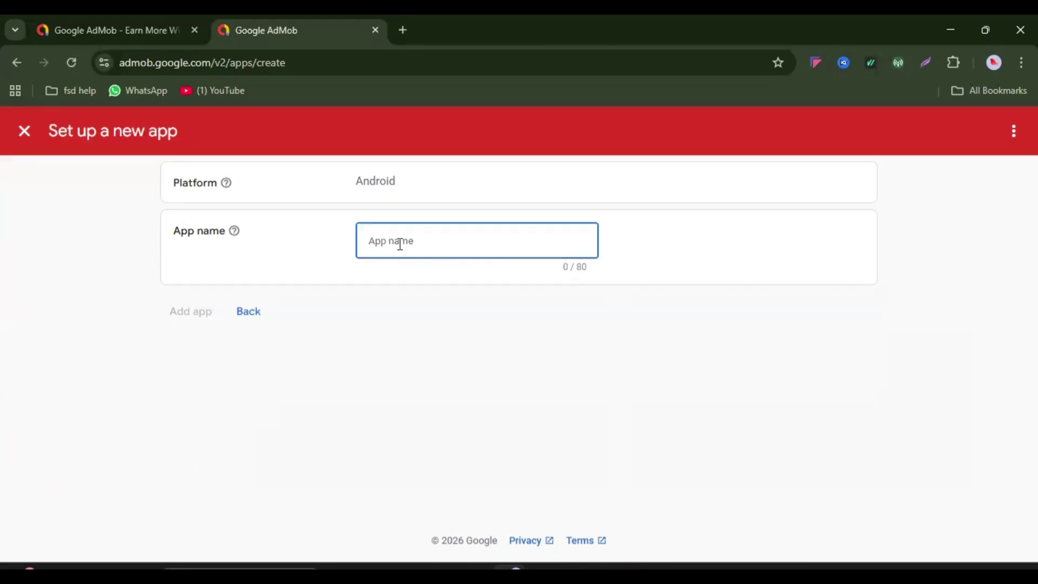
{"action": "type", "text": "b"}
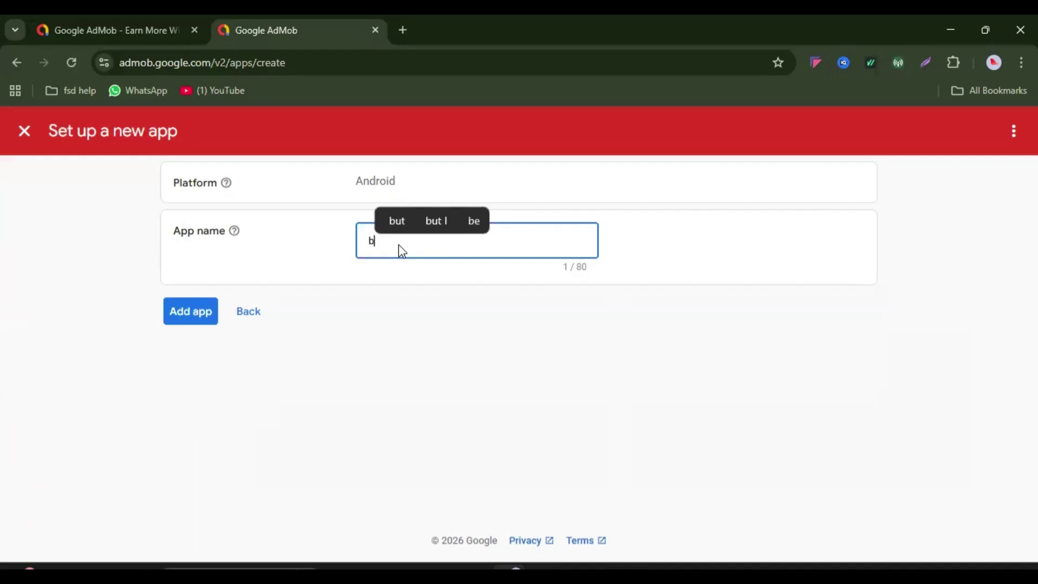
{"action": "type", "text": "ache"}
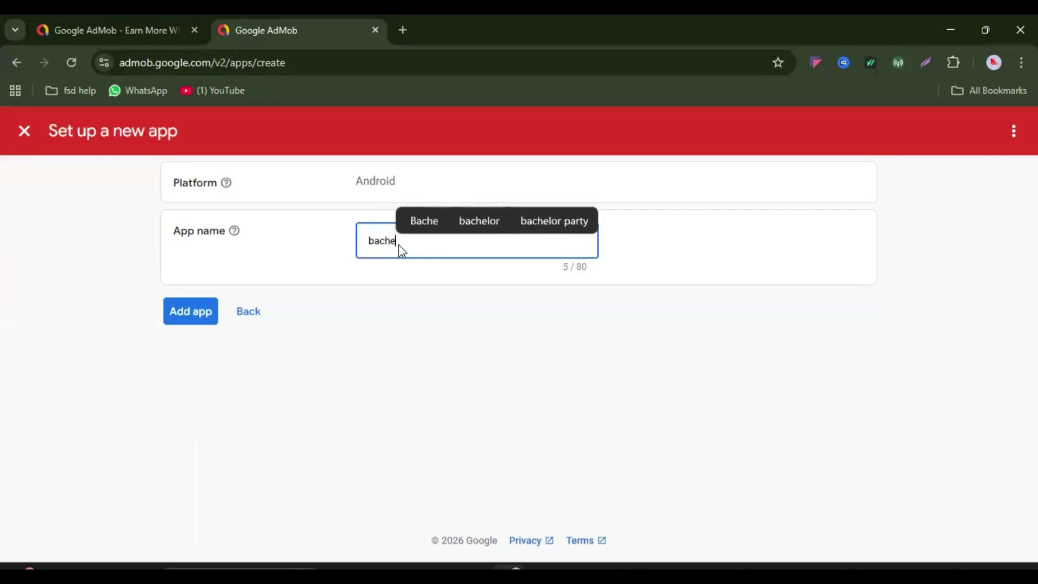
{"action": "type", "text": "lor"}
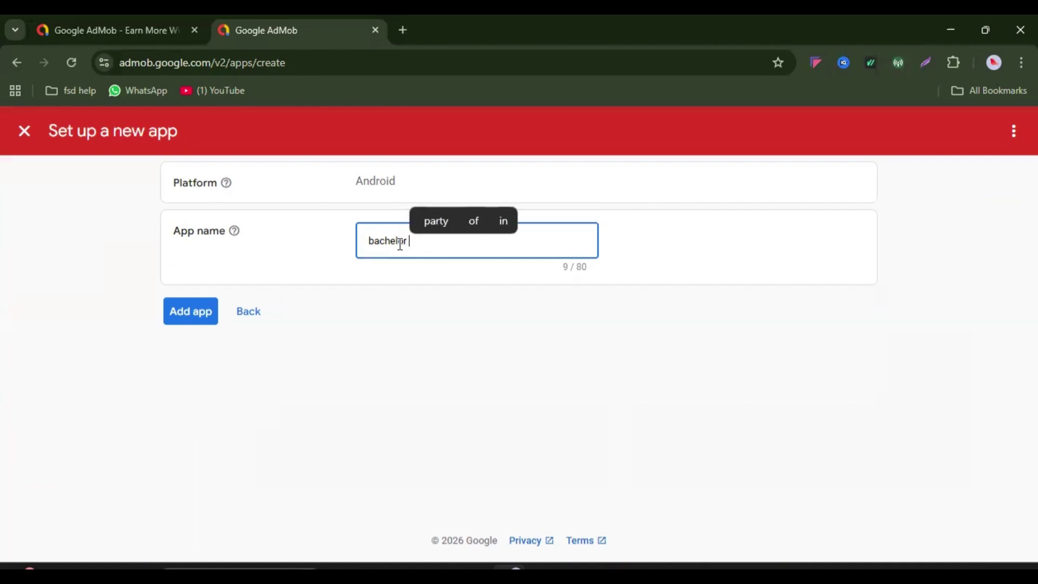
{"action": "type", "text": " mael "}
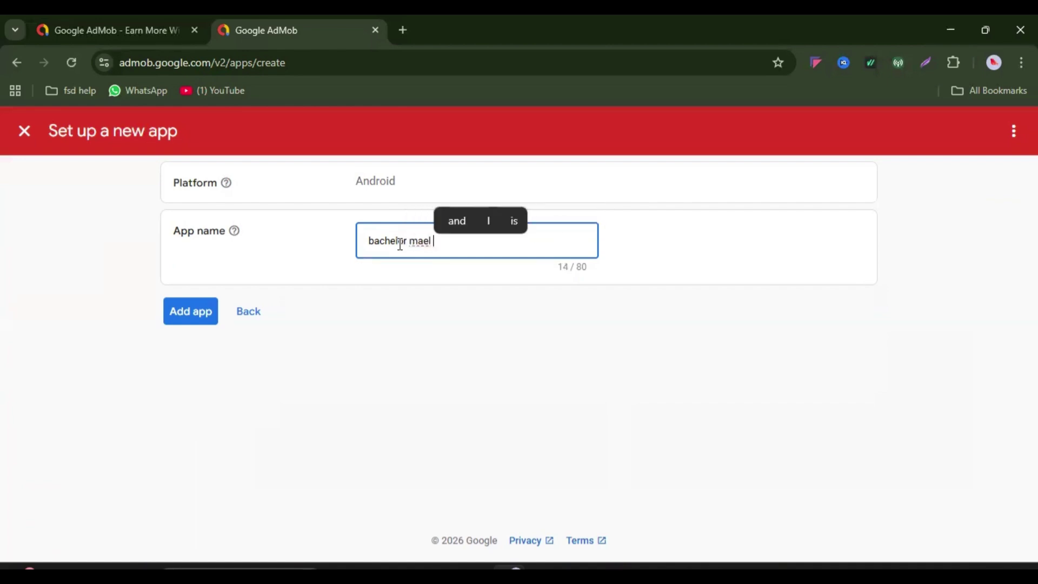
{"action": "type", "text": "app"}
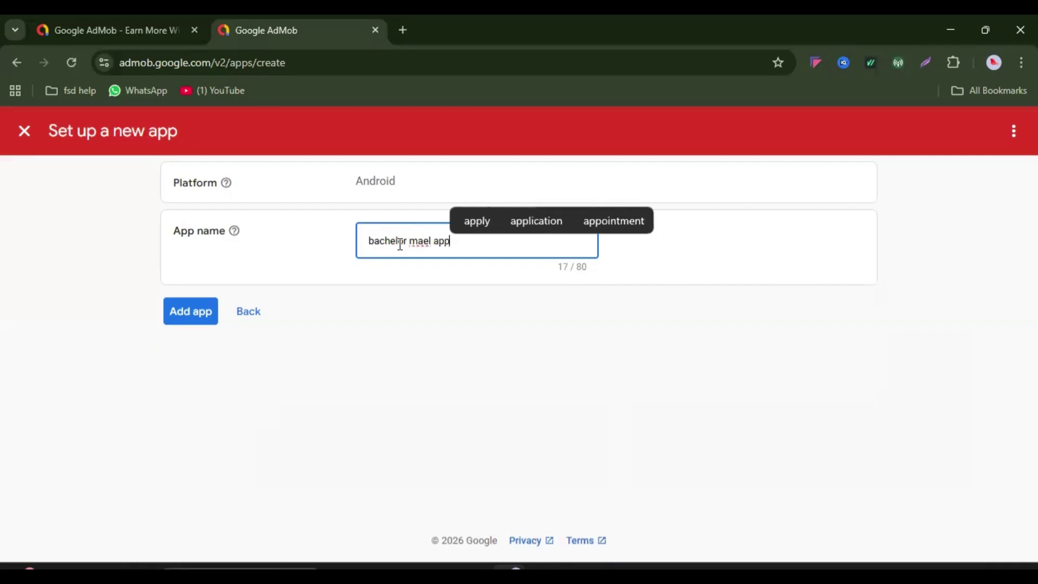
{"action": "left_click", "coordinate": [423, 243]}
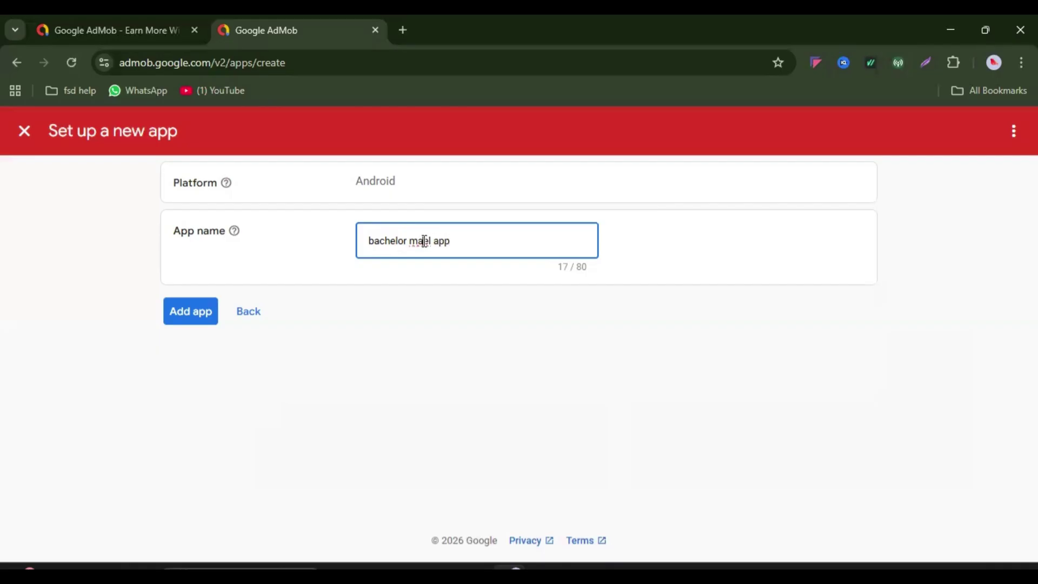
{"action": "key", "text": "BackSpace"}
{"action": "left_click", "coordinate": [423, 241]}
{"action": "type", "text": "a"}
{"action": "left_click", "coordinate": [180, 319]}
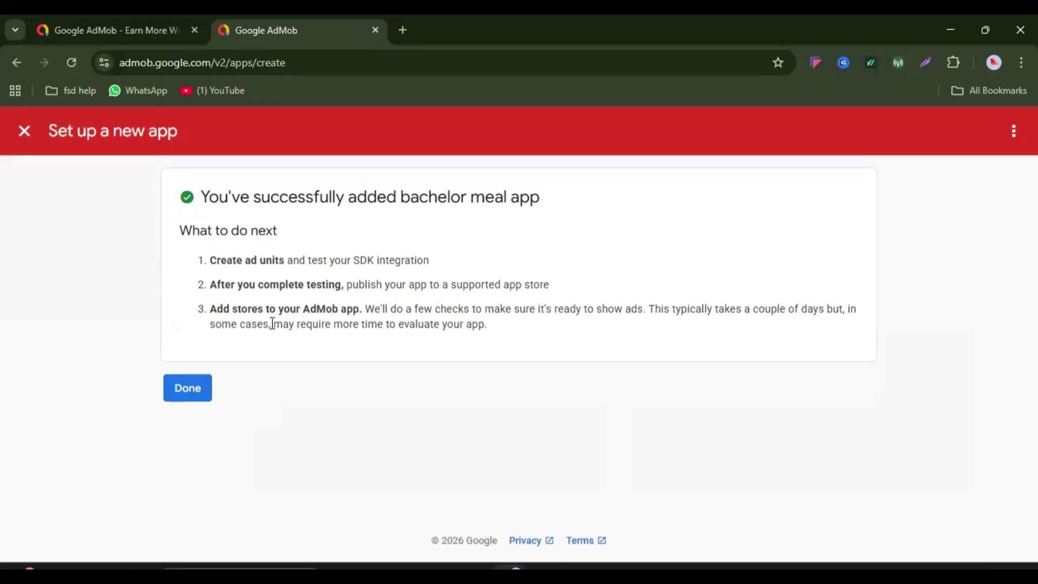
{"action": "left_click", "coordinate": [180, 396]}
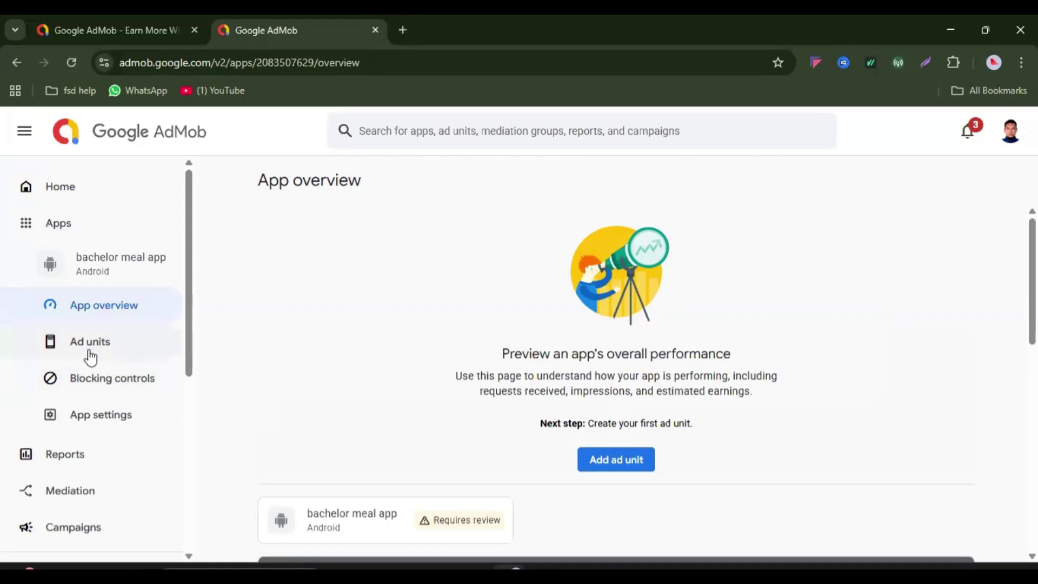
Look over the new app's overview page, including its estimated earnings, ads activity and ad unit performance.
{"action": "scroll", "coordinate": [697, 416], "scroll_direction": "down", "scroll_amount": 3}
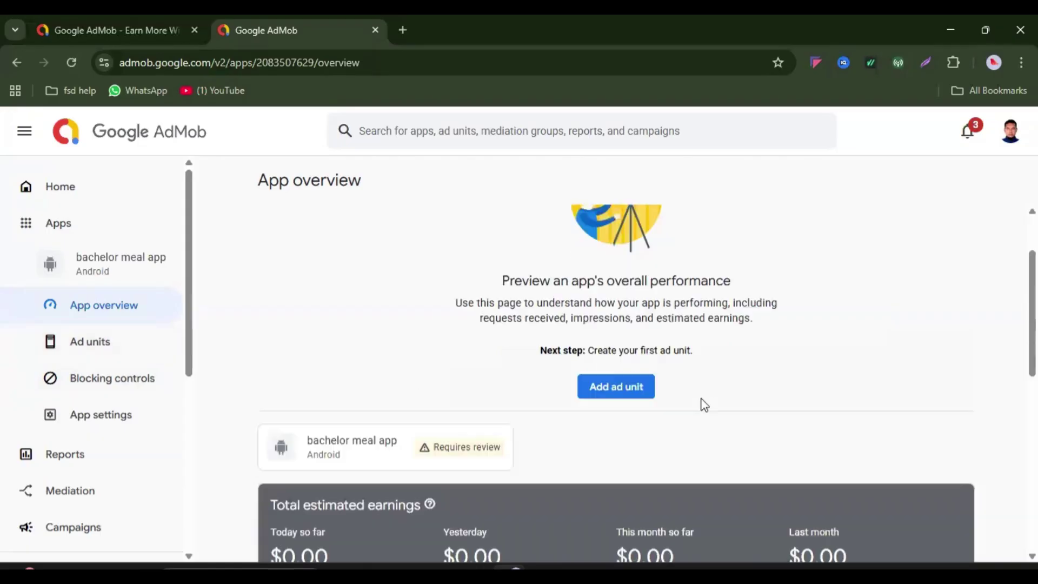
{"action": "scroll", "coordinate": [621, 411], "scroll_direction": "down", "scroll_amount": 7}
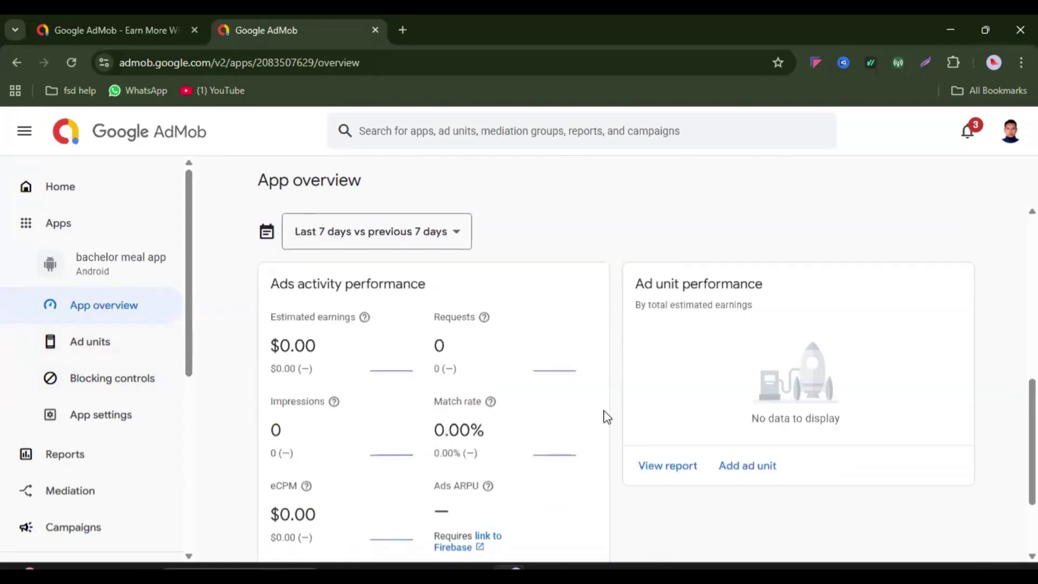
{"action": "scroll", "coordinate": [605, 416], "scroll_direction": "up", "scroll_amount": 3}
{"action": "scroll", "coordinate": [605, 416], "scroll_direction": "up", "scroll_amount": 2}
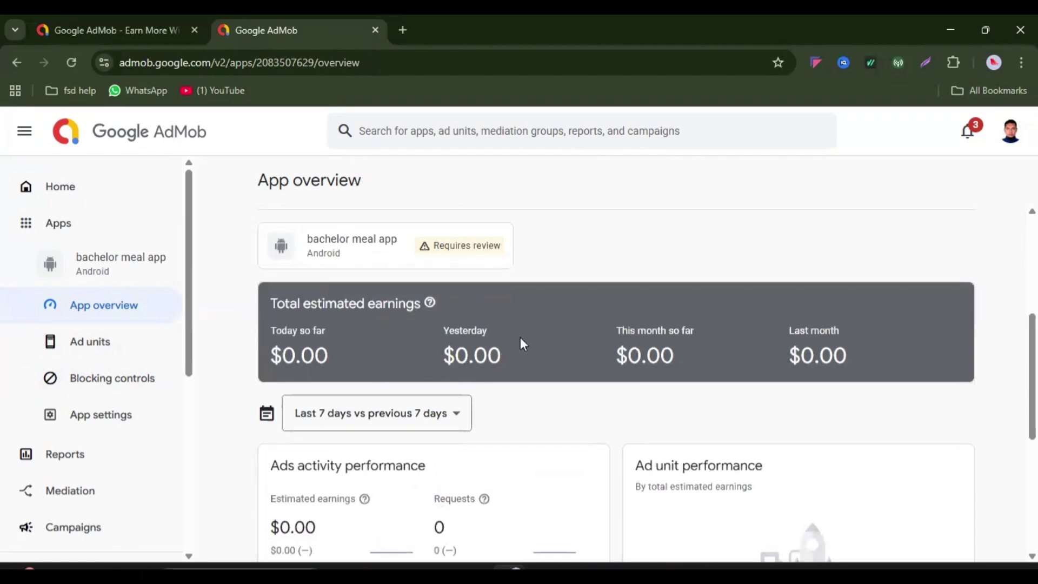
Start a new ad unit for the bachelor meal app and choose Banner as its ad format.
{"action": "scroll", "coordinate": [683, 371], "scroll_direction": "down", "scroll_amount": 2}
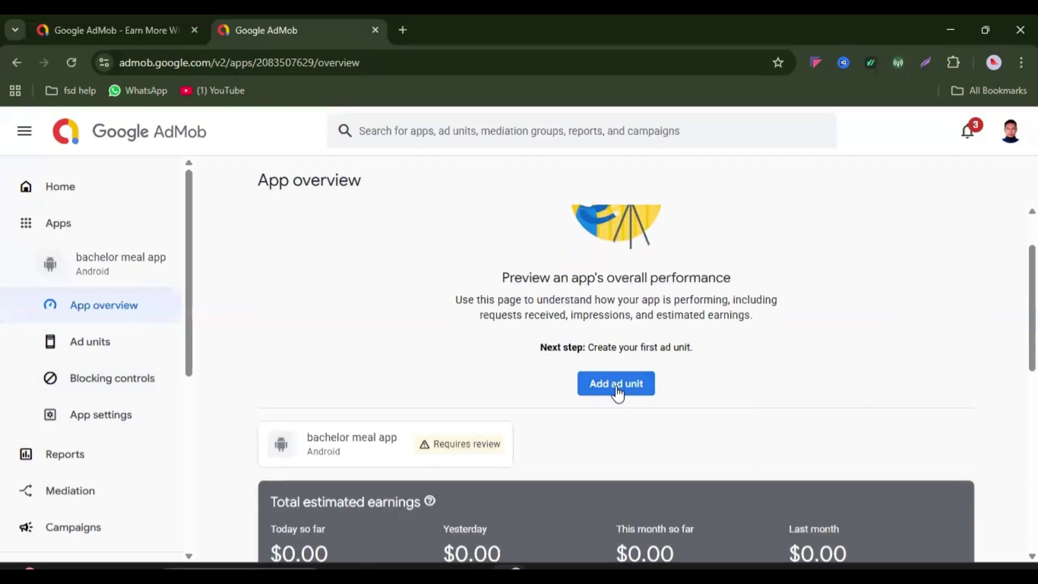
{"action": "left_click", "coordinate": [616, 384]}
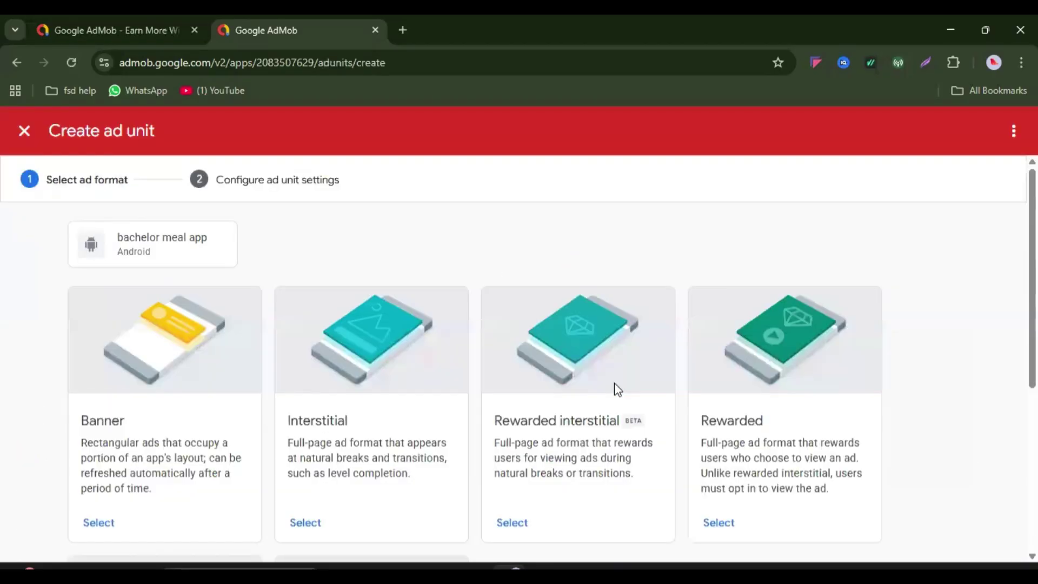
{"action": "scroll", "coordinate": [366, 242], "scroll_direction": "down", "scroll_amount": 3}
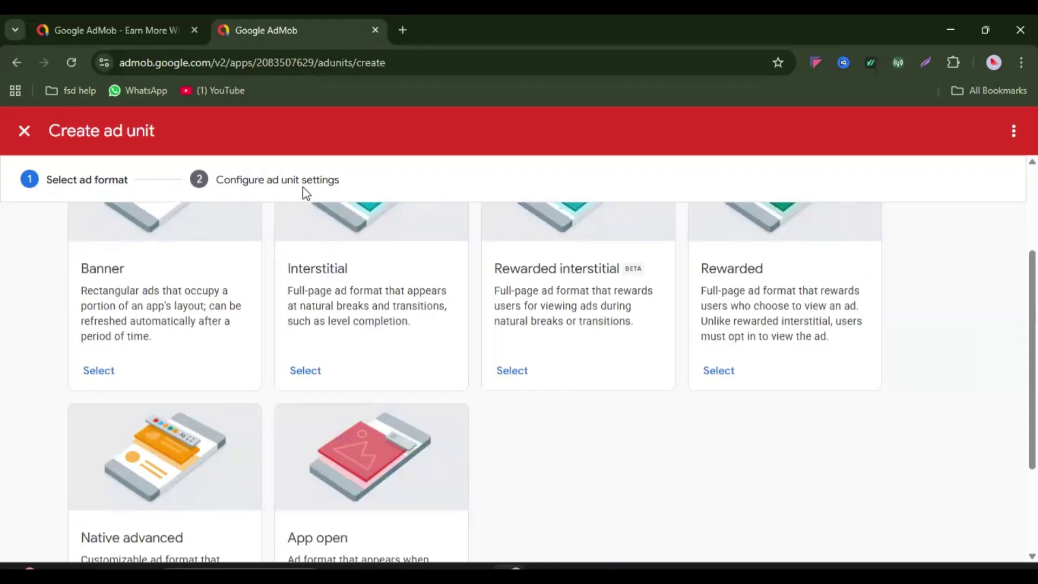
{"action": "scroll", "coordinate": [343, 264], "scroll_direction": "up", "scroll_amount": 2}
{"action": "scroll", "coordinate": [335, 269], "scroll_direction": "down", "scroll_amount": 2}
{"action": "scroll", "coordinate": [210, 303], "scroll_direction": "up", "scroll_amount": 4}
{"action": "scroll", "coordinate": [116, 445], "scroll_direction": "down", "scroll_amount": 2}
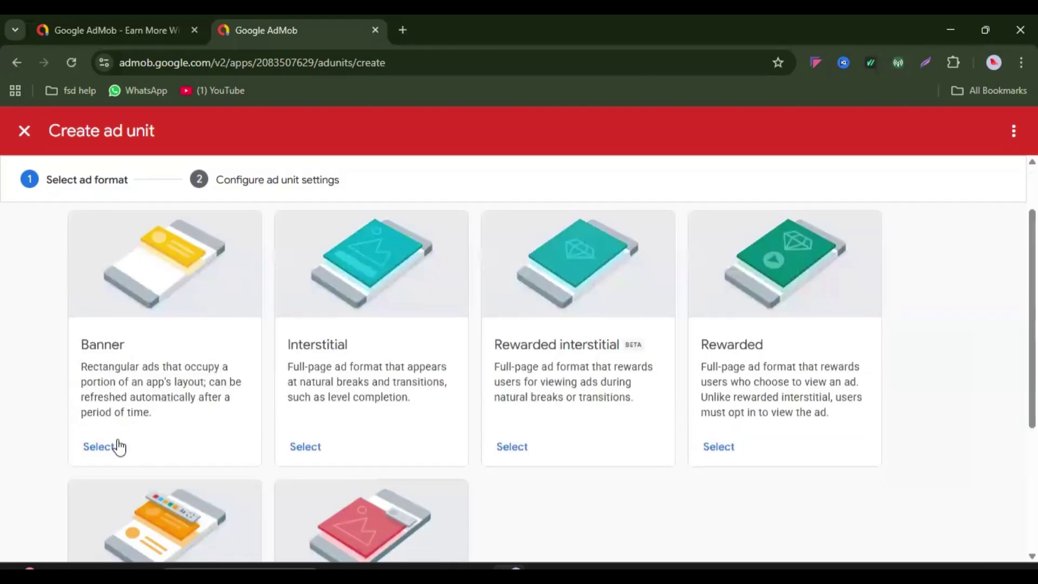
{"action": "left_click", "coordinate": [98, 447]}
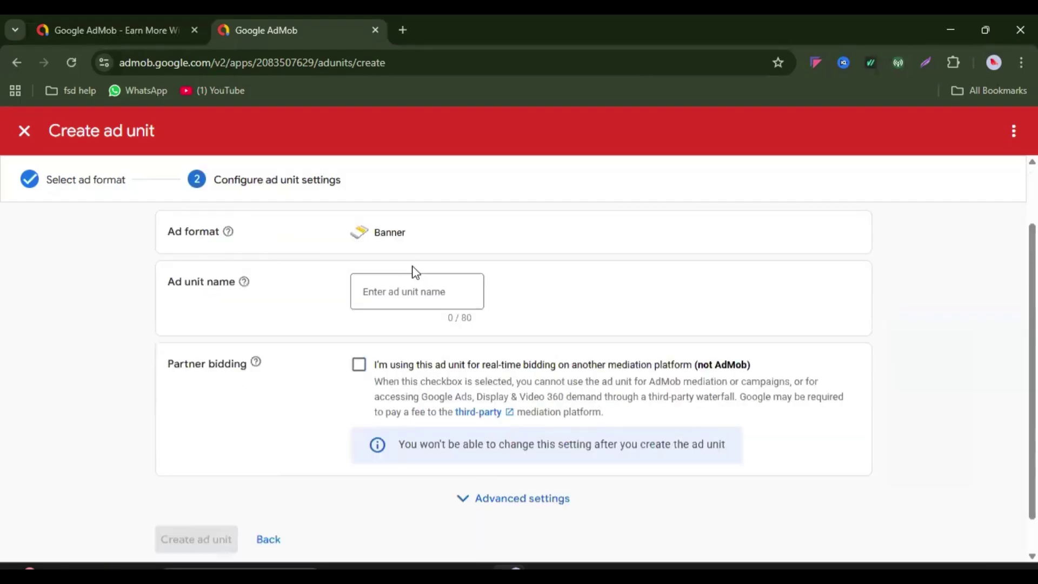
Create the banner ad unit with the name "banner ads" and partner bidding enabled.
{"action": "left_click", "coordinate": [394, 292]}
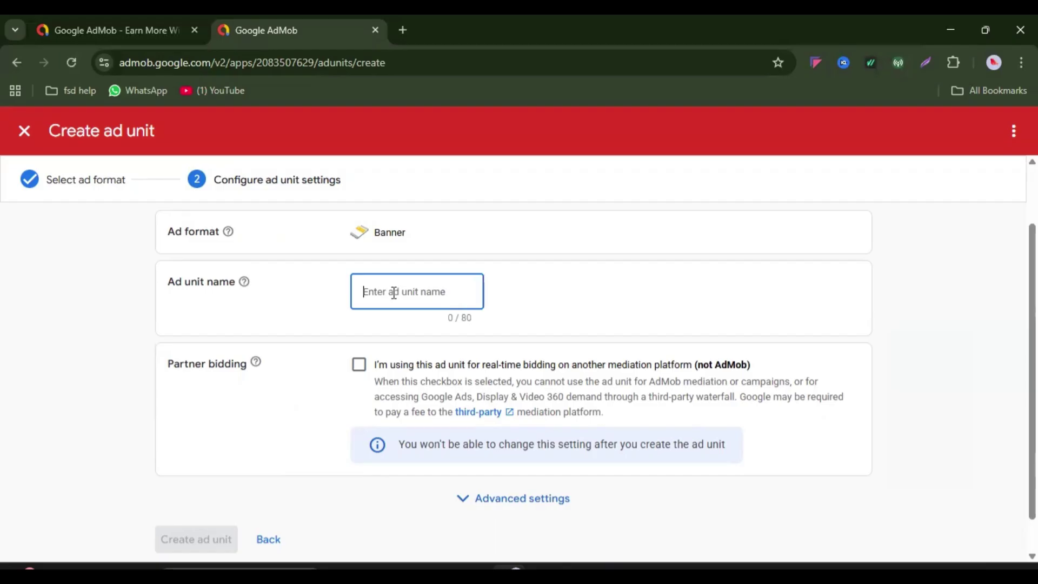
{"action": "type", "text": "ban"}
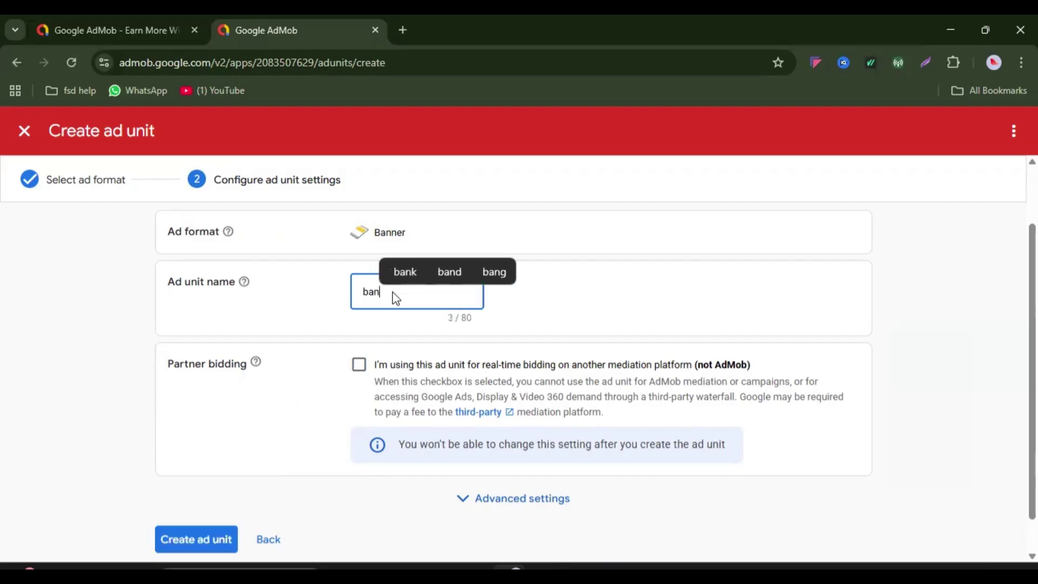
{"action": "type", "text": "n"}
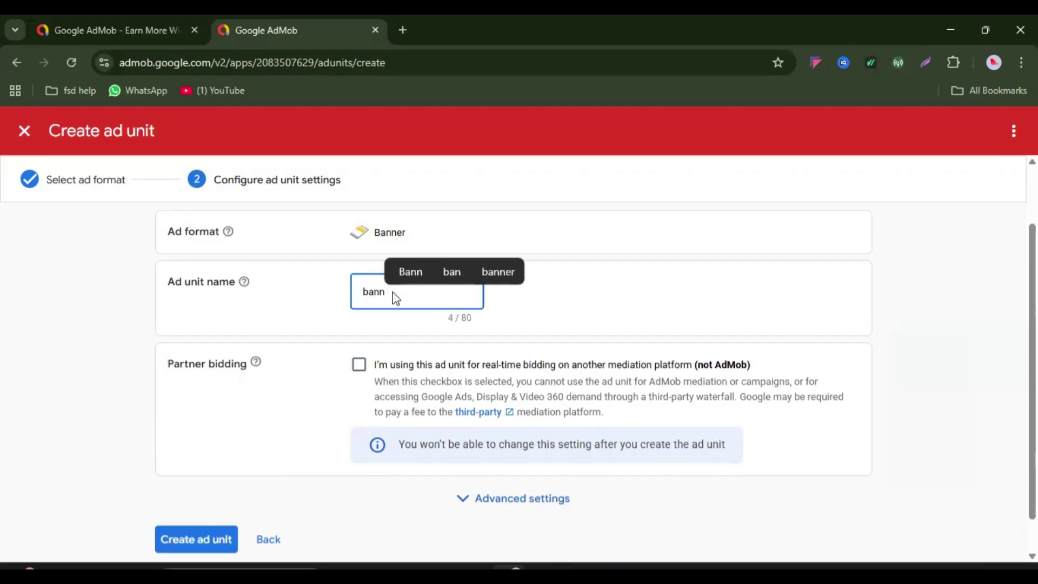
{"action": "type", "text": "er"}
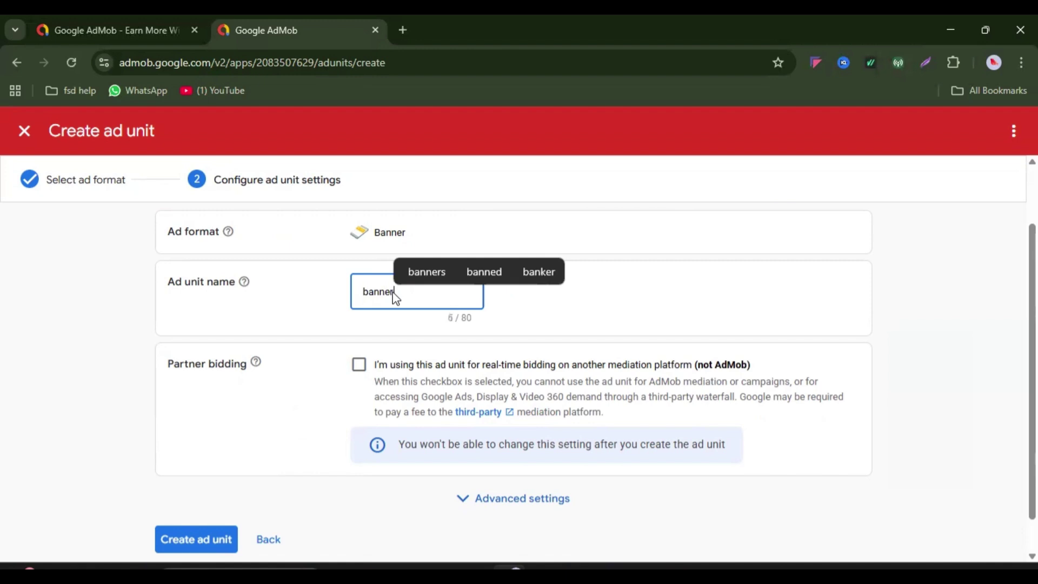
{"action": "type", "text": " ad"}
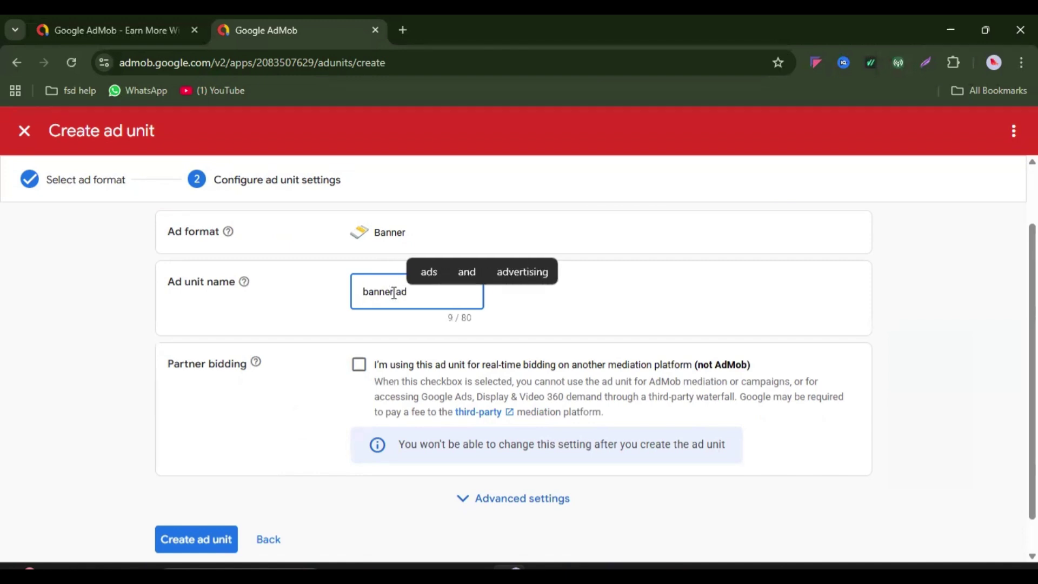
{"action": "type", "text": "s"}
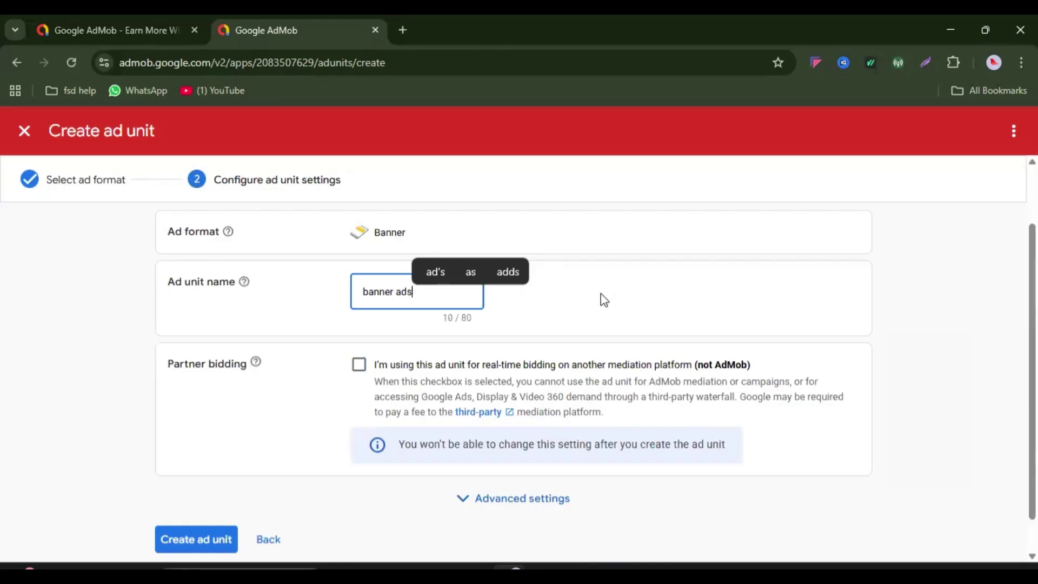
{"action": "left_click", "coordinate": [560, 307]}
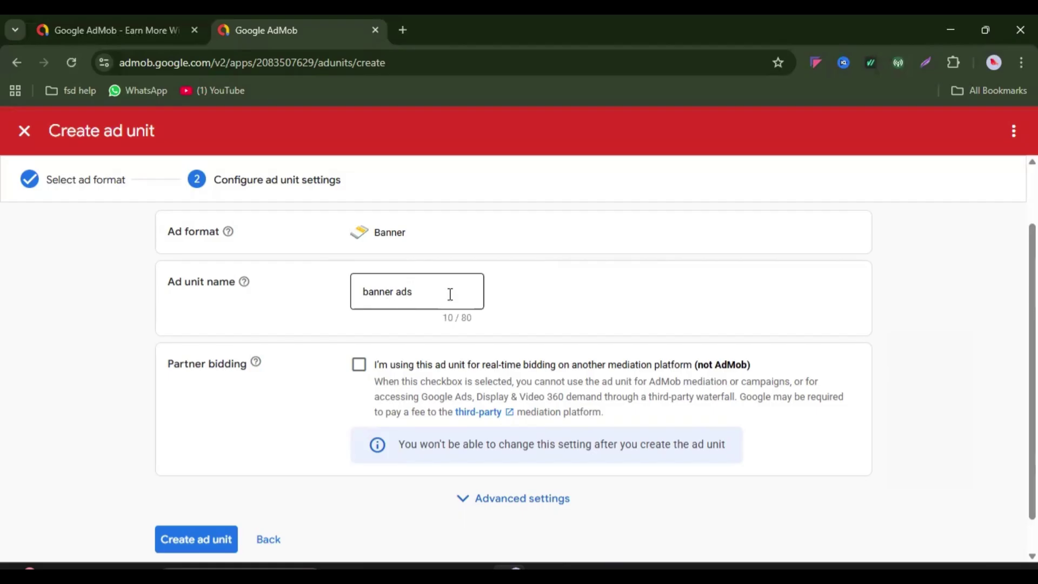
{"action": "left_click", "coordinate": [359, 367]}
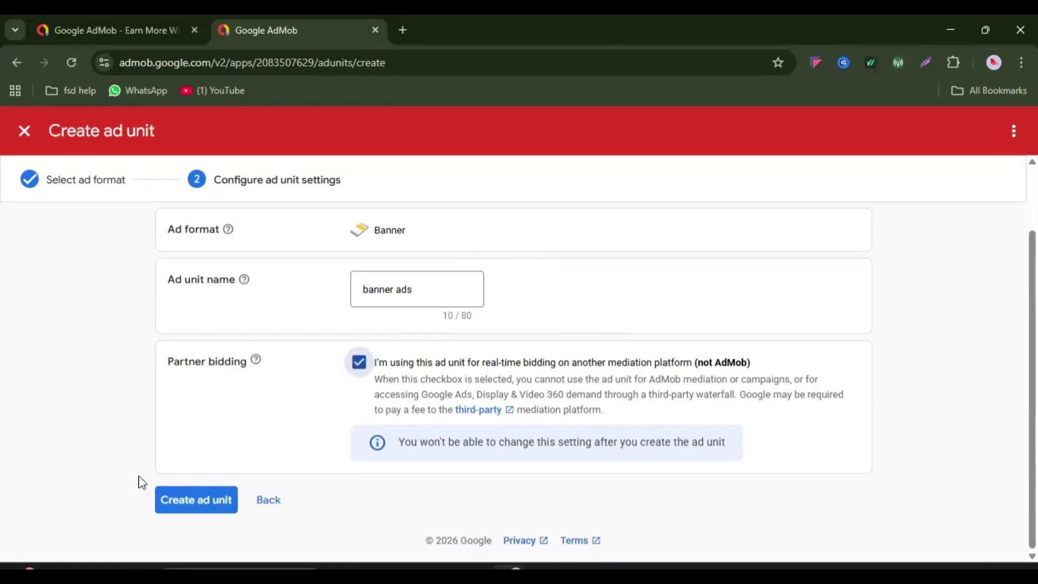
{"action": "left_click", "coordinate": [186, 509]}
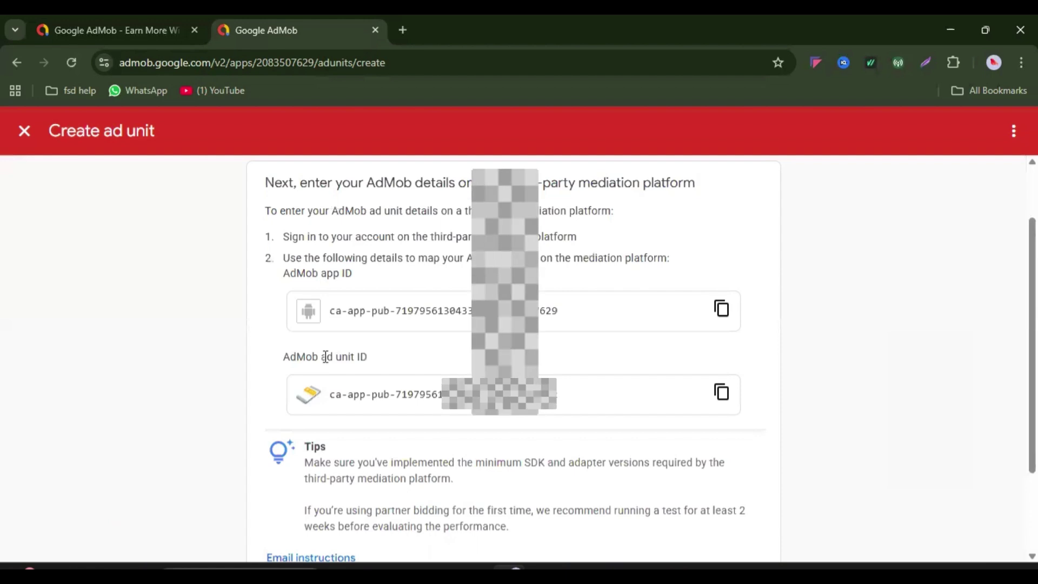
Review the banner unit's AdMob app ID, ad unit ID and mediation tips, and finish its creation.
{"action": "scroll", "coordinate": [754, 385], "scroll_direction": "down", "scroll_amount": 3}
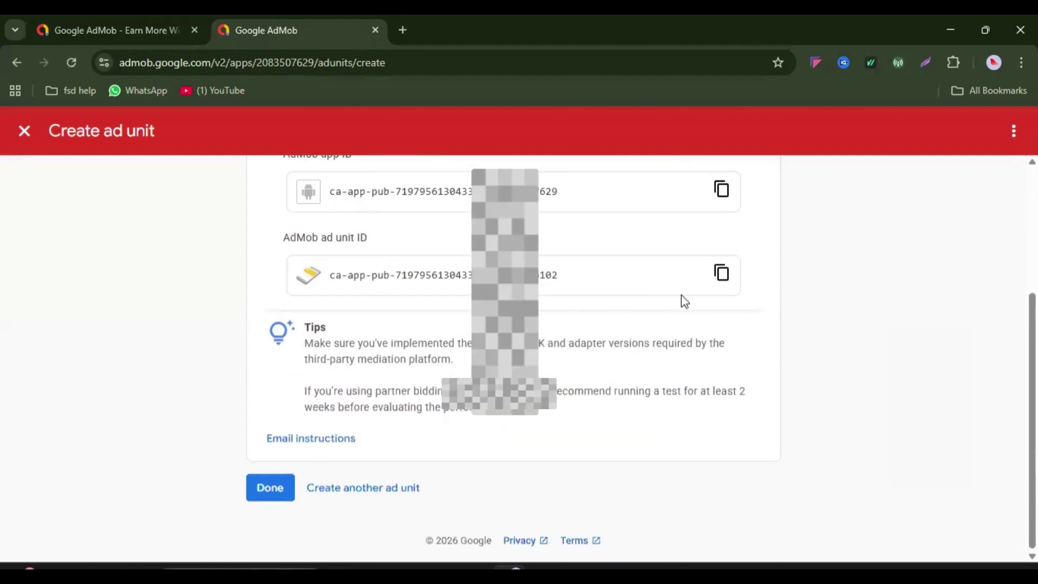
{"action": "scroll", "coordinate": [681, 294], "scroll_direction": "up", "scroll_amount": 2}
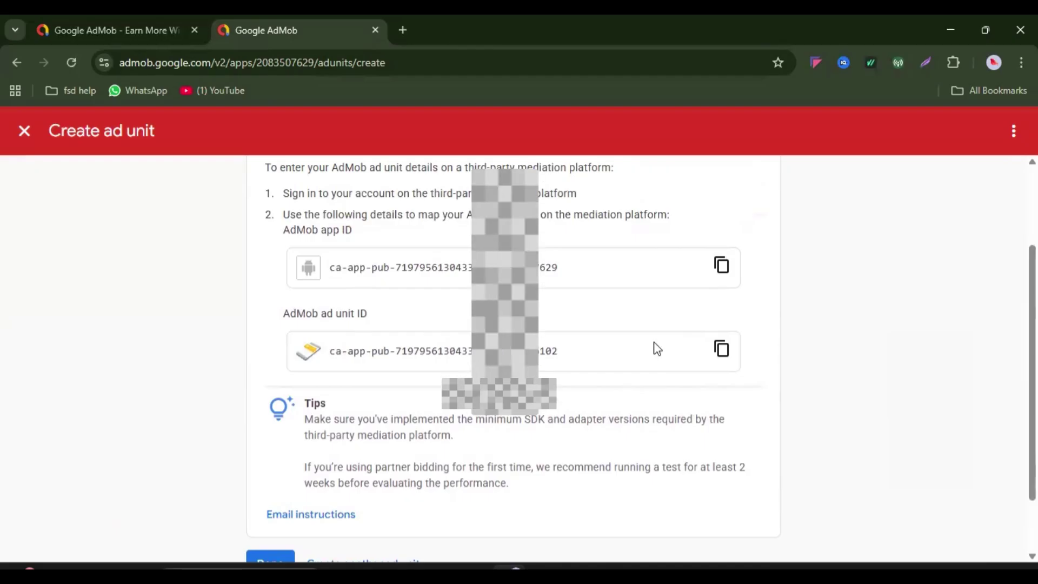
{"action": "scroll", "coordinate": [539, 374], "scroll_direction": "down", "scroll_amount": 2}
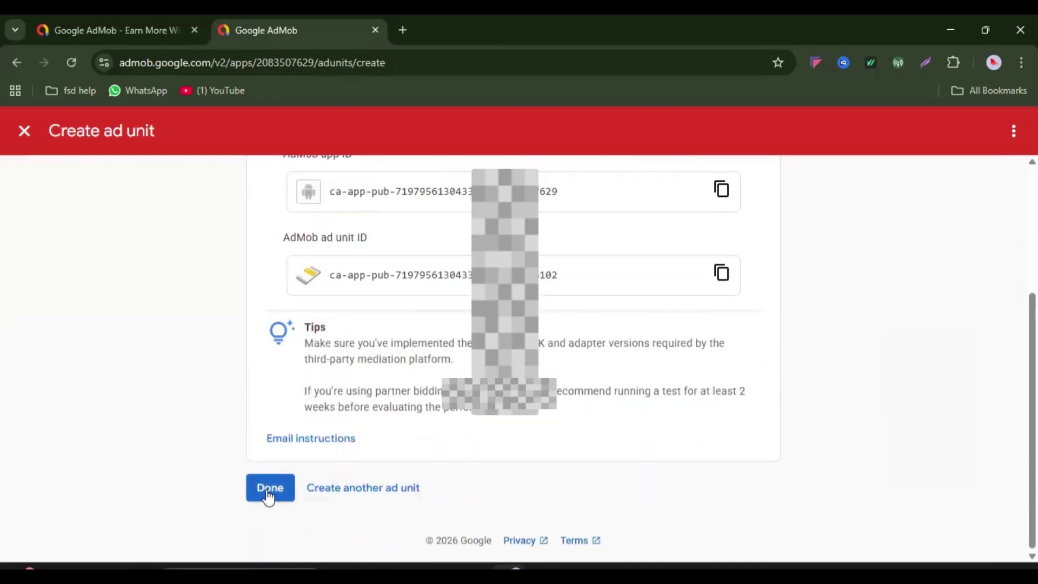
{"action": "scroll", "coordinate": [439, 384], "scroll_direction": "up", "scroll_amount": 5}
{"action": "scroll", "coordinate": [439, 385], "scroll_direction": "down", "scroll_amount": 5}
{"action": "scroll", "coordinate": [452, 313], "scroll_direction": "up", "scroll_amount": 4}
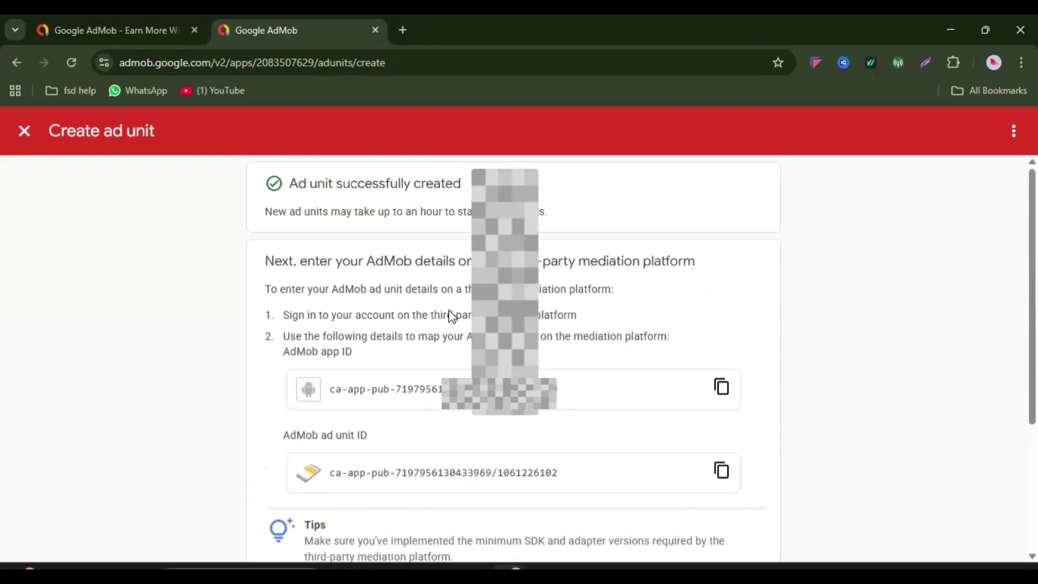
{"action": "scroll", "coordinate": [452, 316], "scroll_direction": "down", "scroll_amount": 4}
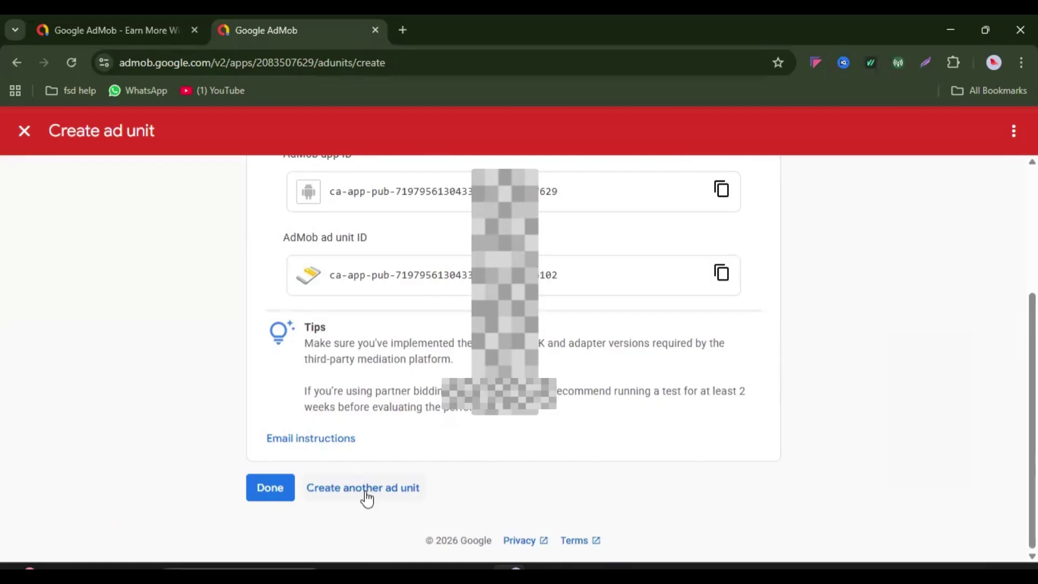
{"action": "left_click", "coordinate": [262, 487]}
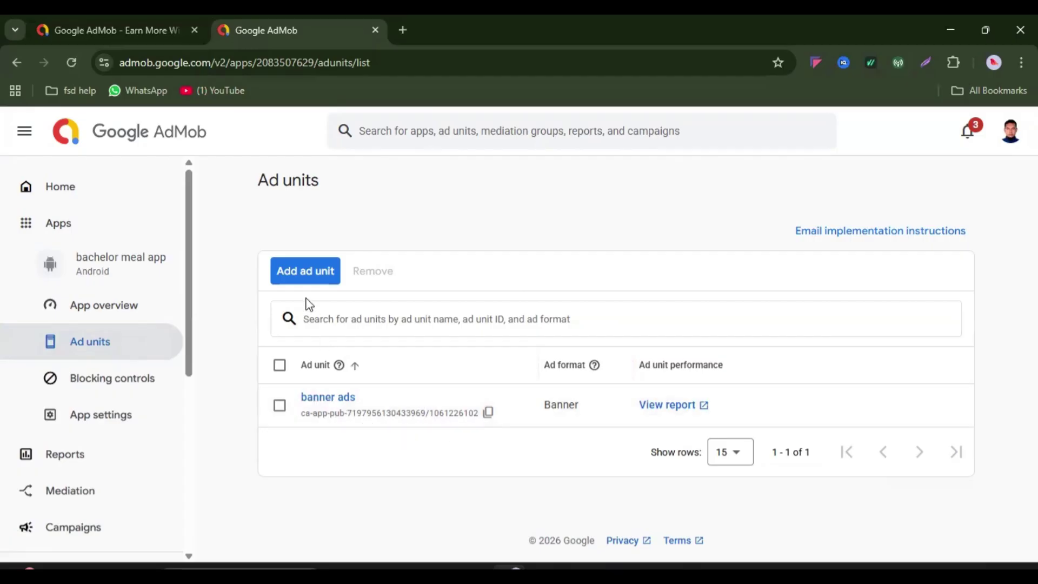
Start a second ad unit for the app and choose Interstitial as its ad format.
{"action": "left_click", "coordinate": [301, 274]}
{"action": "scroll", "coordinate": [444, 293], "scroll_direction": "down", "scroll_amount": 3}
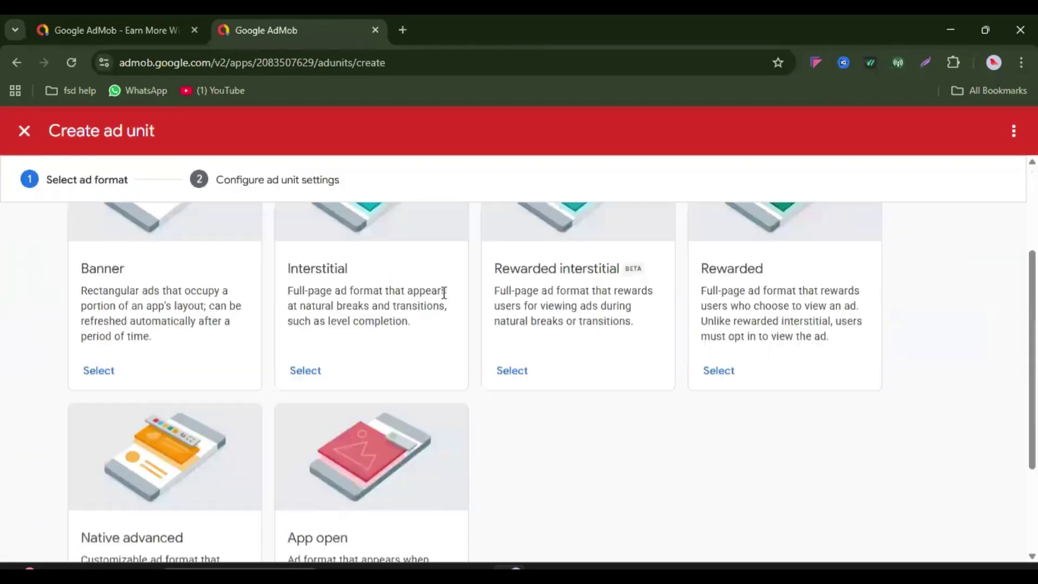
{"action": "scroll", "coordinate": [357, 281], "scroll_direction": "up", "scroll_amount": 2}
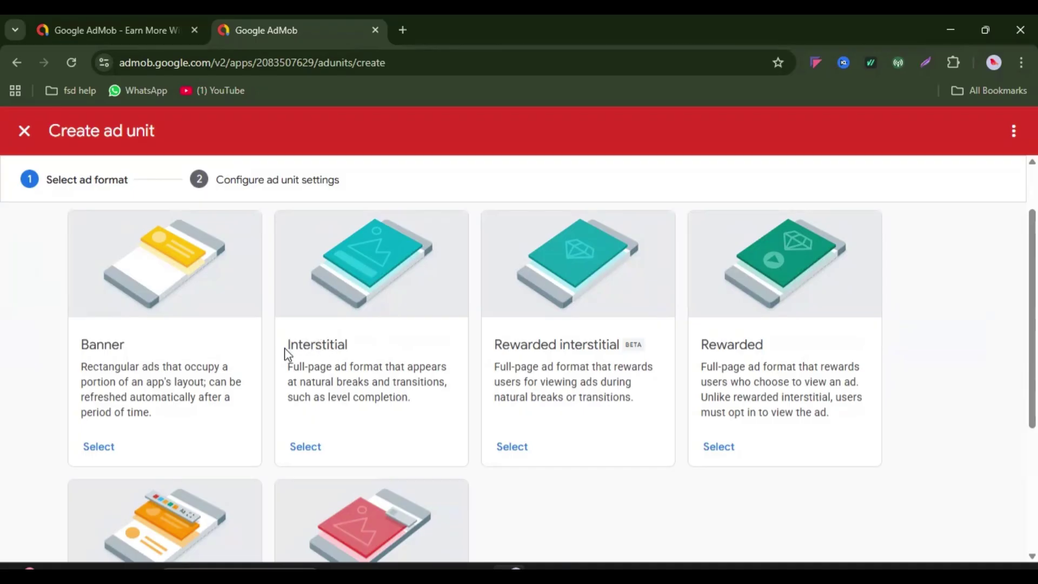
{"action": "left_click", "coordinate": [309, 449]}
Name the ad unit "Interstitial ad", copying the first word from the ad format shown.
{"action": "left_click", "coordinate": [400, 290]}
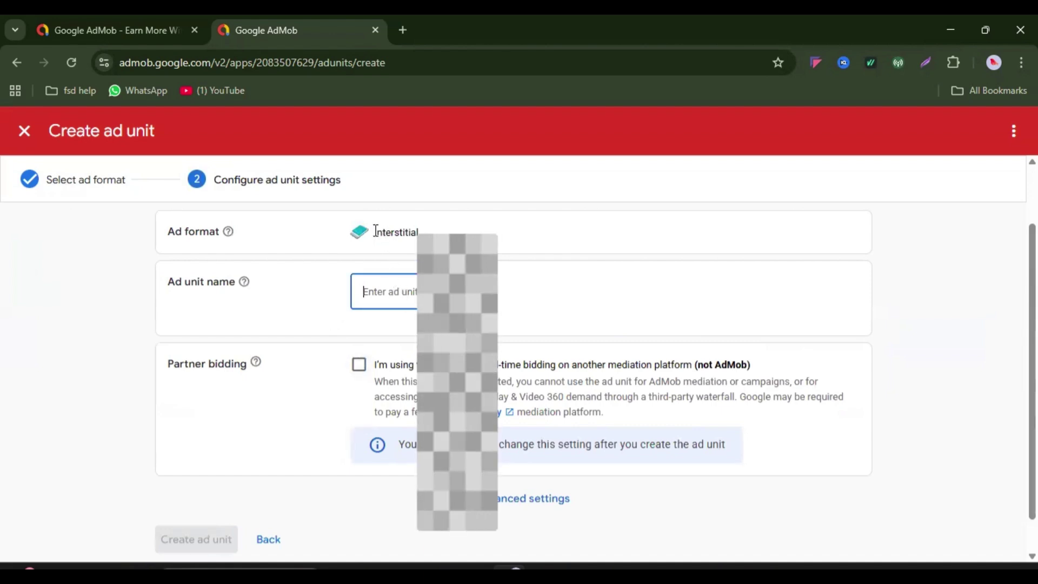
{"action": "left_click_drag", "start_coordinate": [376, 230], "coordinate": [419, 231]}
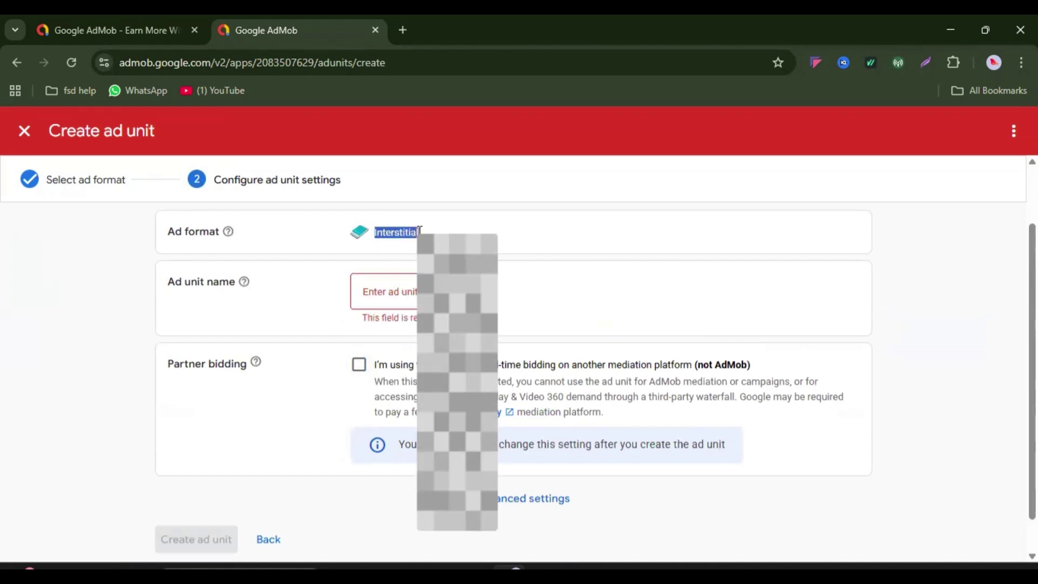
{"action": "right_click", "coordinate": [397, 232]}
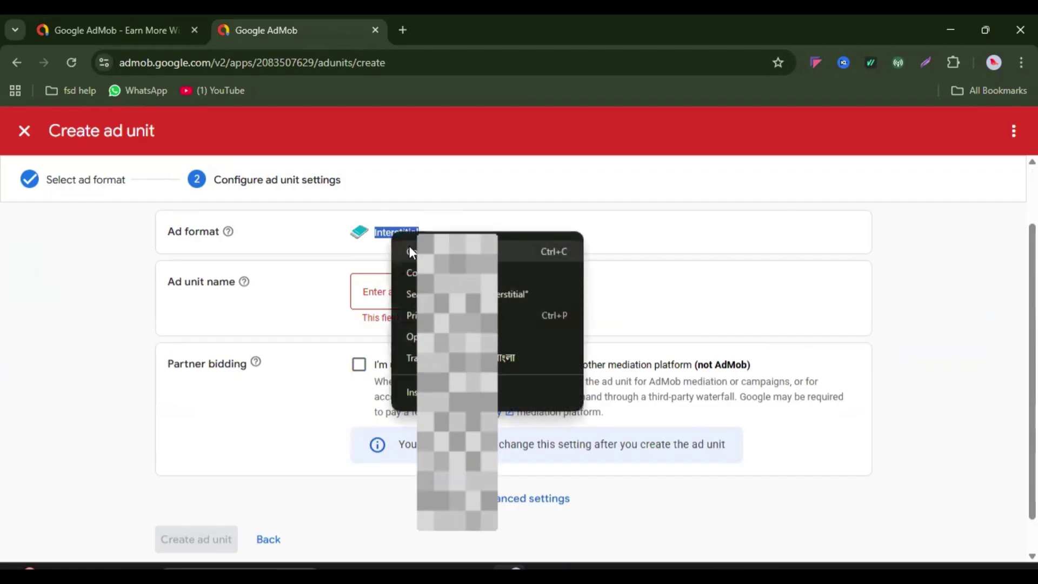
{"action": "left_click", "coordinate": [409, 246]}
{"action": "left_click", "coordinate": [382, 292]}
{"action": "right_click", "coordinate": [382, 292]}
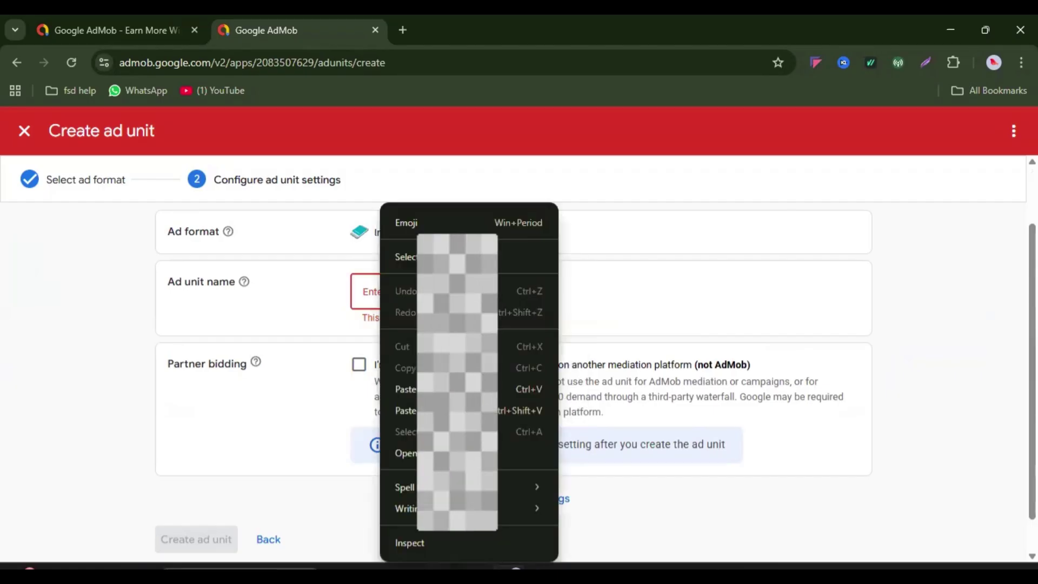
{"action": "left_click", "coordinate": [402, 388]}
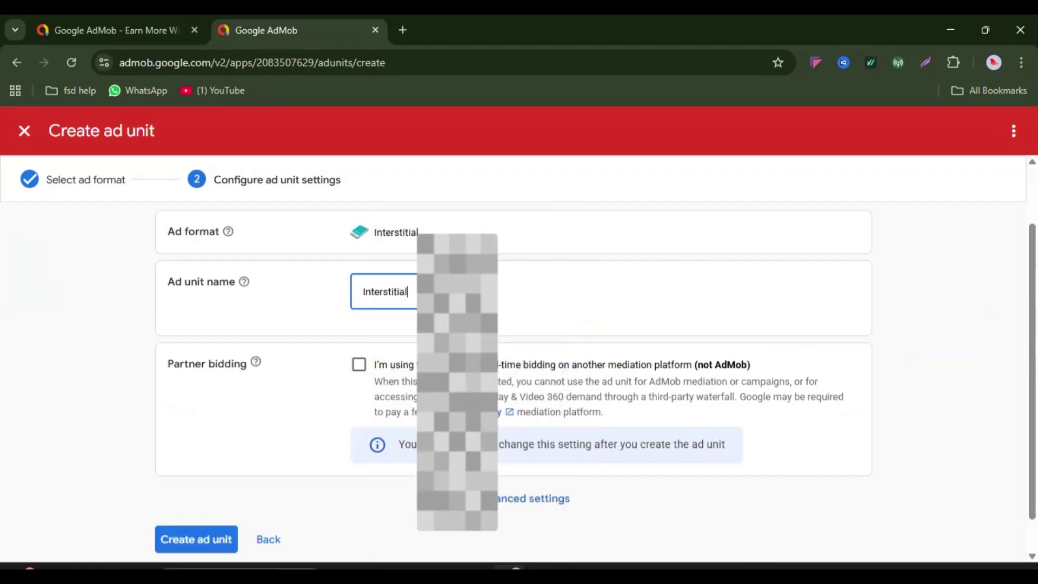
{"action": "type", "text": "a"}
{"action": "type", "text": "d"}
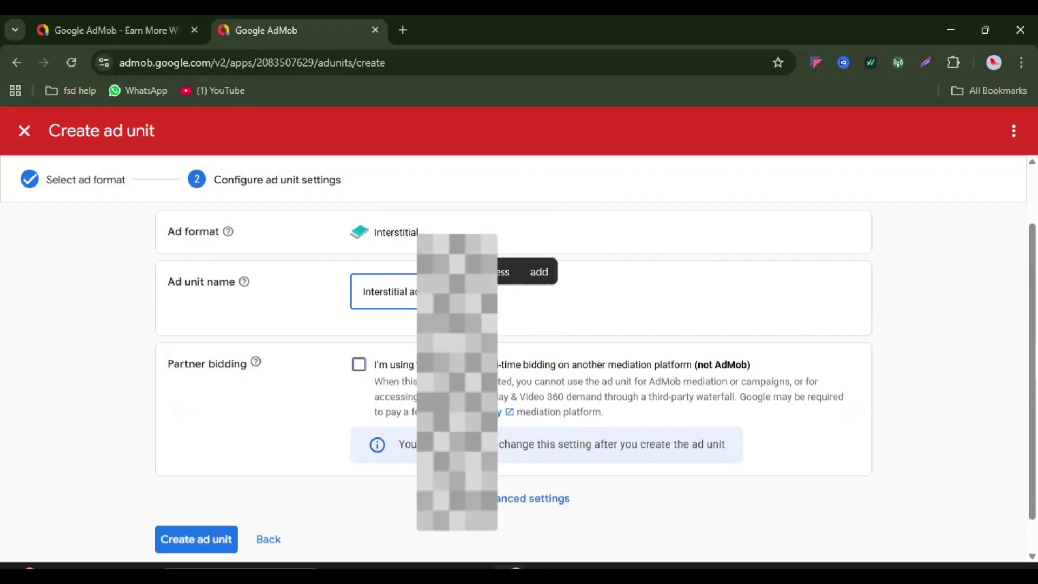
{"action": "left_click", "coordinate": [550, 314]}
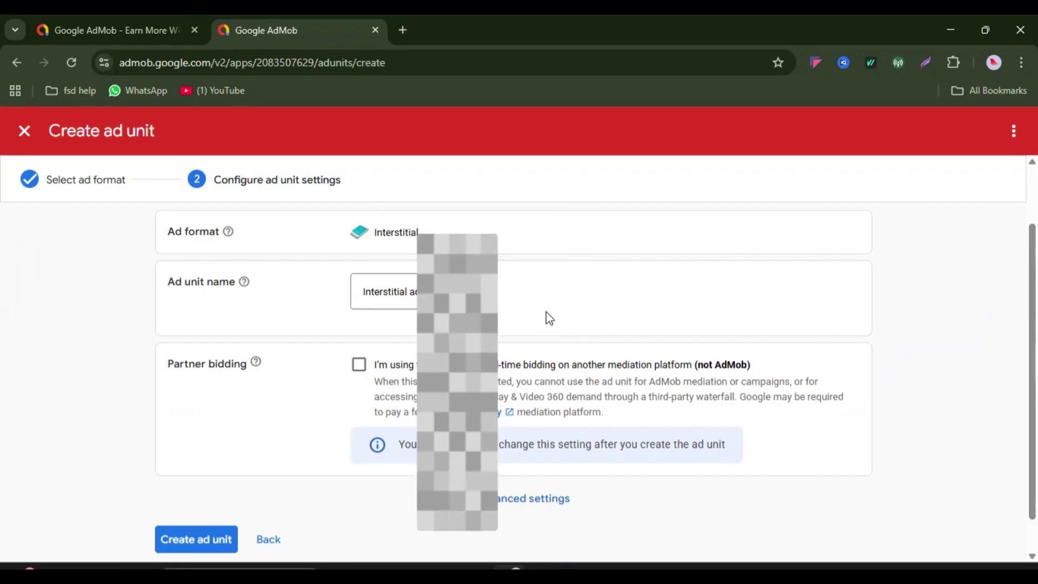
Enable partner bidding for the interstitial ad unit and create it.
{"action": "scroll", "coordinate": [555, 292], "scroll_direction": "down", "scroll_amount": 1}
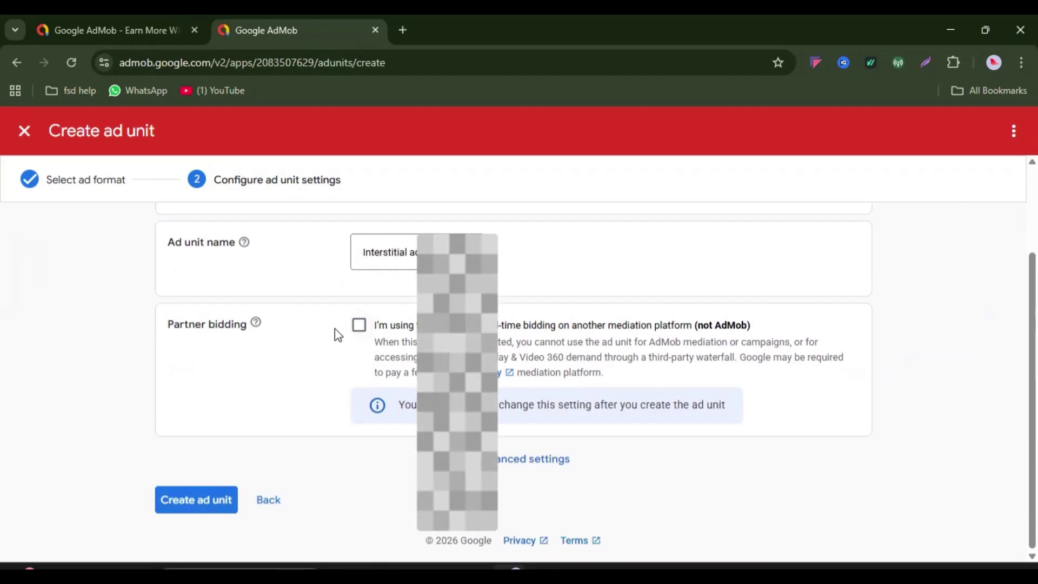
{"action": "left_click", "coordinate": [359, 325]}
{"action": "scroll", "coordinate": [357, 333], "scroll_direction": "up", "scroll_amount": 1}
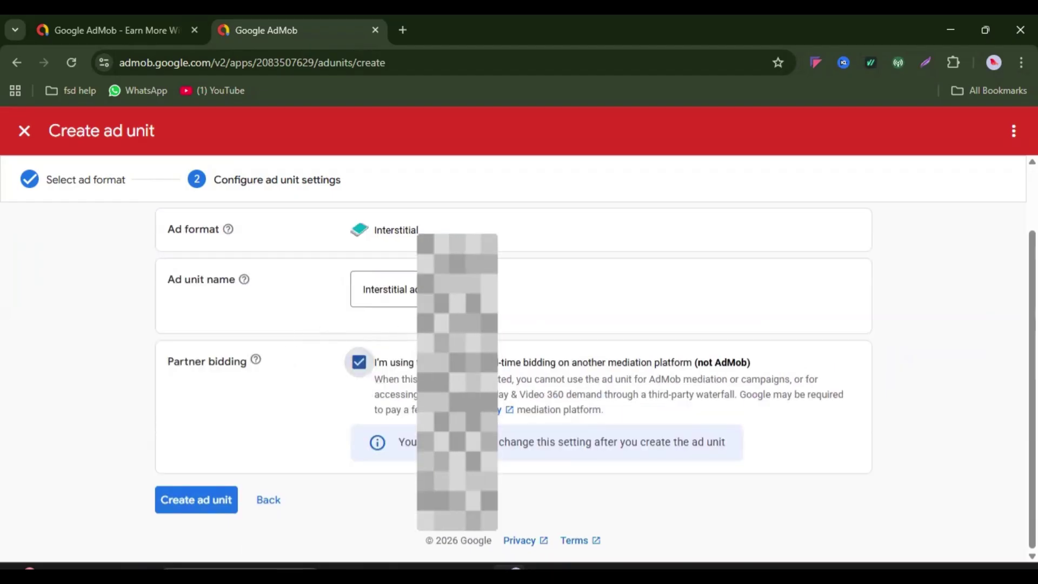
{"action": "left_click", "coordinate": [199, 500]}
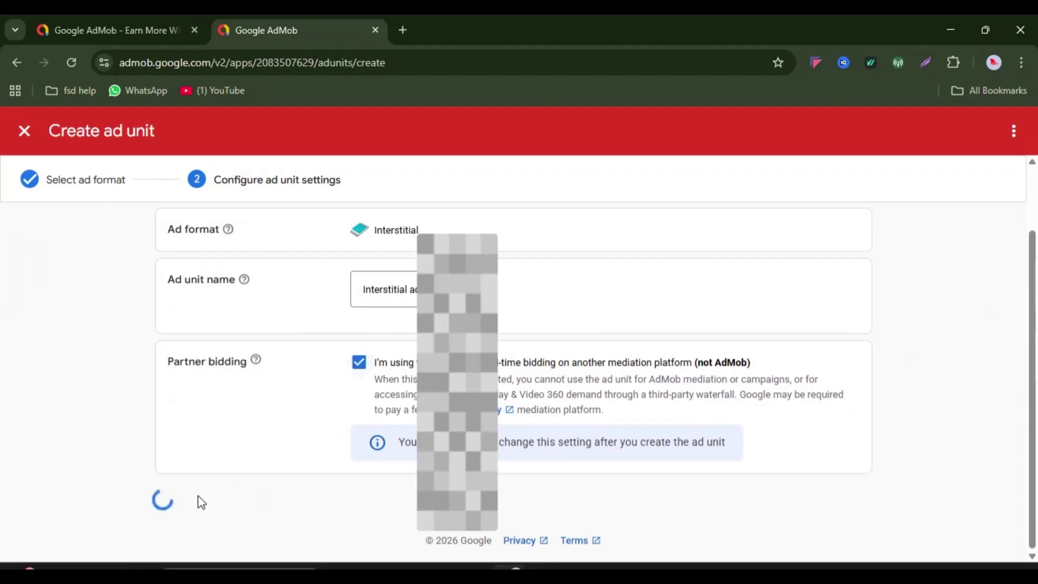
Check the interstitial unit's app ID and ad unit ID and finish its creation.
{"action": "scroll", "coordinate": [535, 287], "scroll_direction": "down", "scroll_amount": 1}
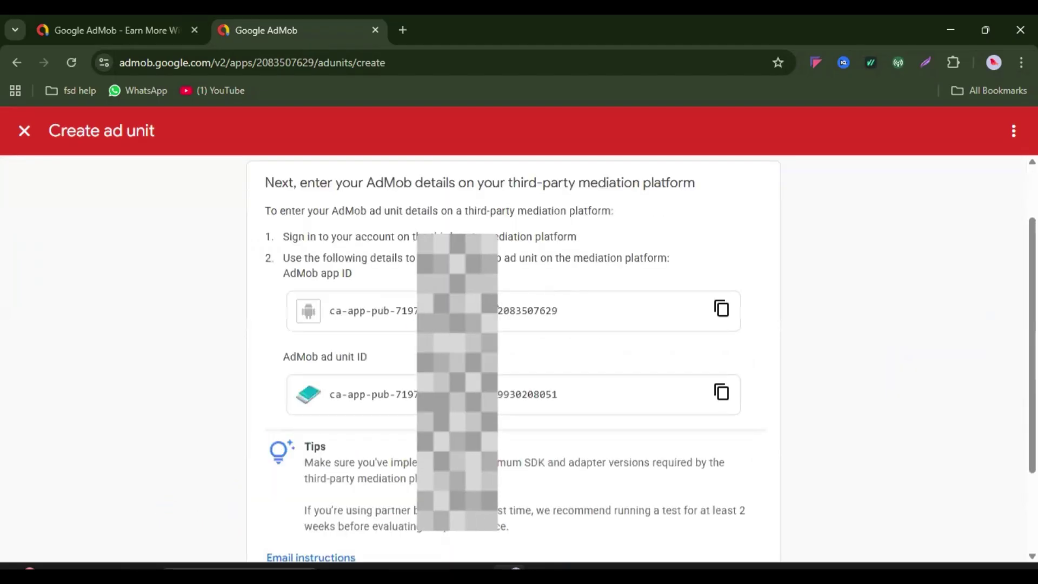
{"action": "scroll", "coordinate": [366, 342], "scroll_direction": "down", "scroll_amount": 2}
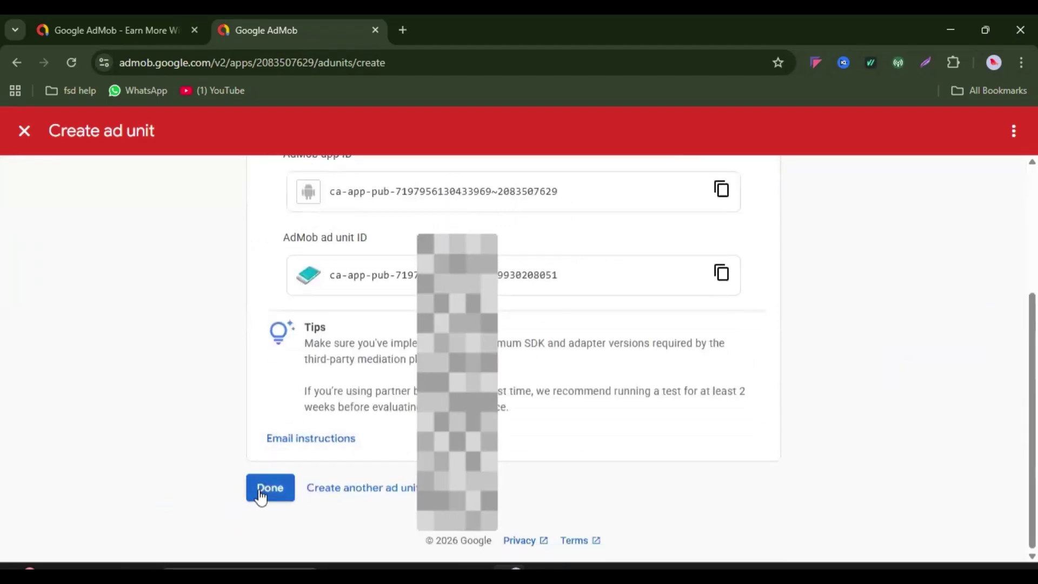
{"action": "scroll", "coordinate": [278, 476], "scroll_direction": "down", "scroll_amount": 4}
{"action": "left_click", "coordinate": [278, 490]}
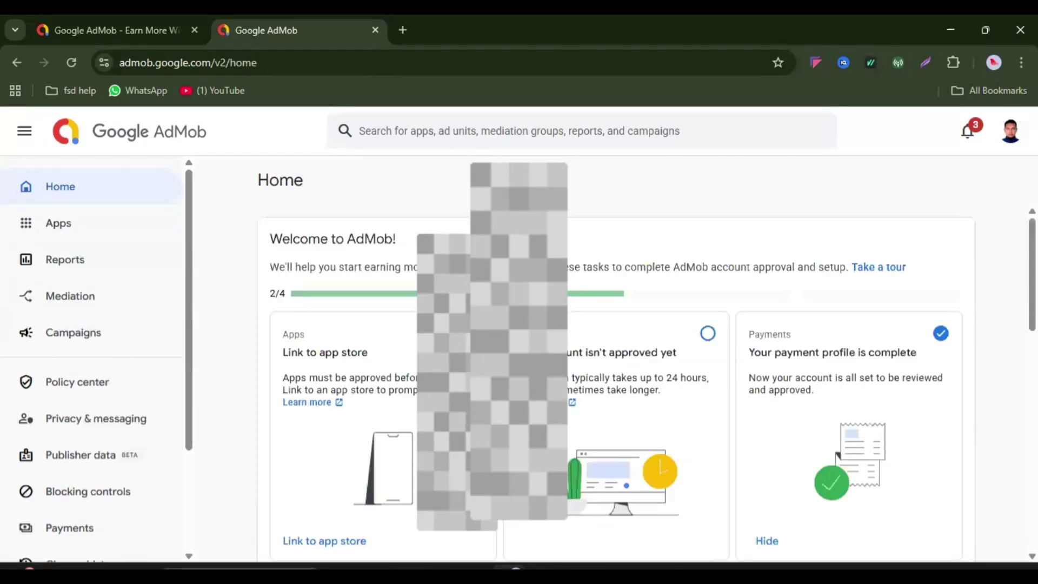
Look over the AdMob home page's account setup tasks and the navigation sections, from Policy center to Feedback.
{"action": "scroll", "coordinate": [614, 327], "scroll_direction": "down", "scroll_amount": 2}
{"action": "scroll", "coordinate": [691, 303], "scroll_direction": "up", "scroll_amount": 1}
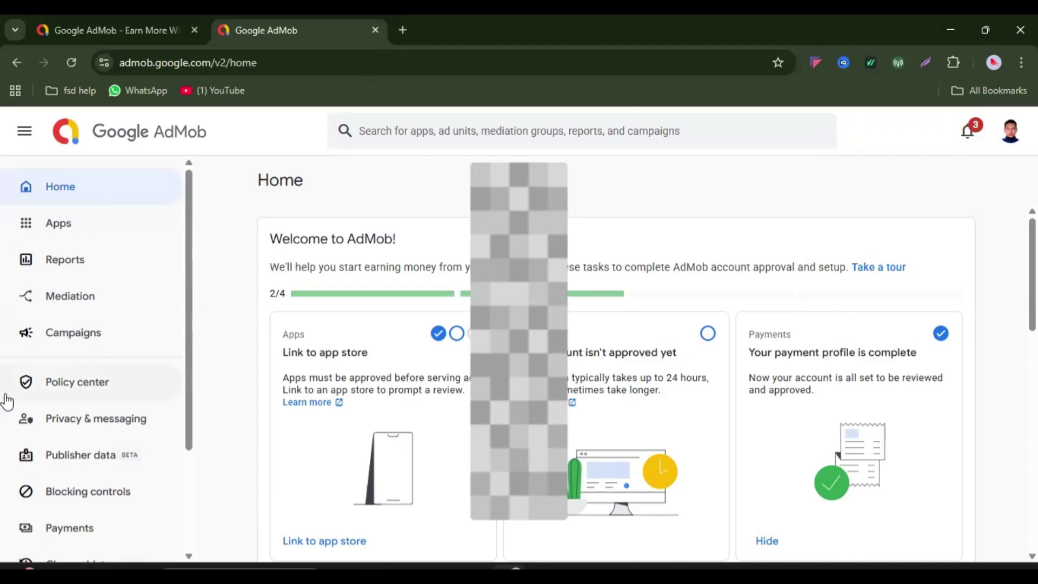
{"action": "scroll", "coordinate": [98, 352], "scroll_direction": "down", "scroll_amount": 3}
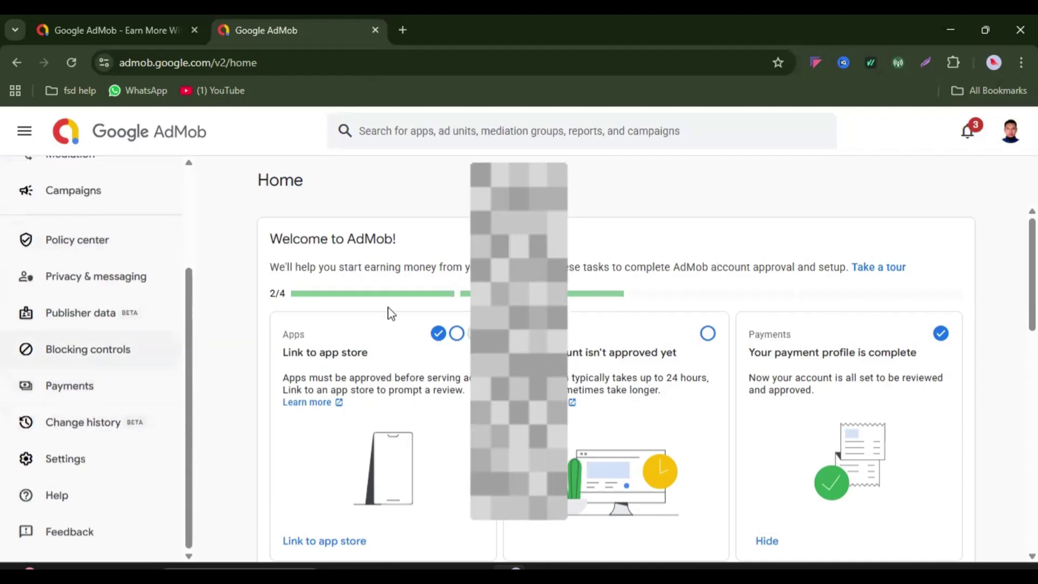
{"action": "scroll", "coordinate": [367, 335], "scroll_direction": "down", "scroll_amount": 3}
{"action": "scroll", "coordinate": [352, 387], "scroll_direction": "up", "scroll_amount": 3}
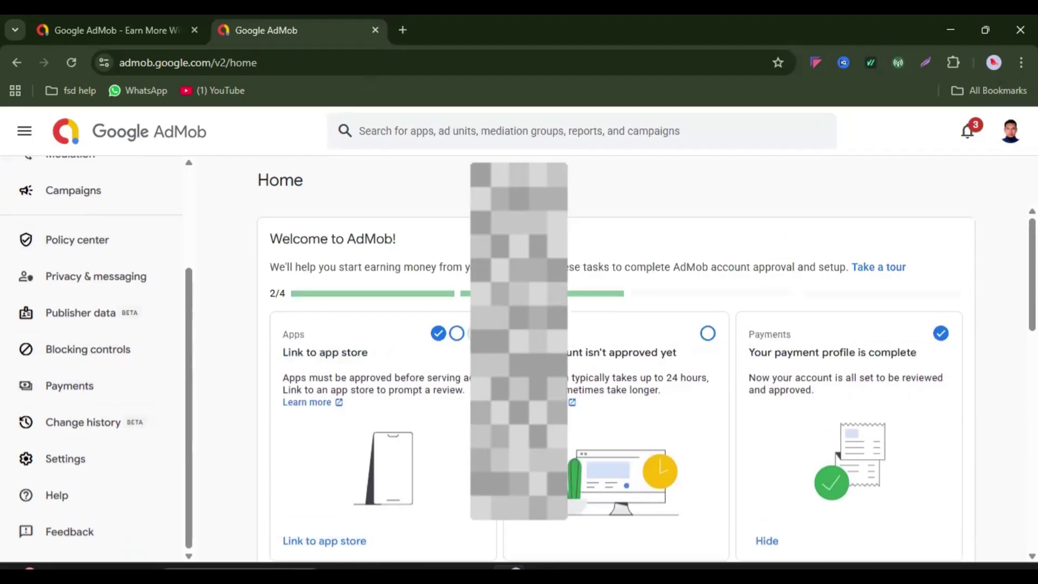